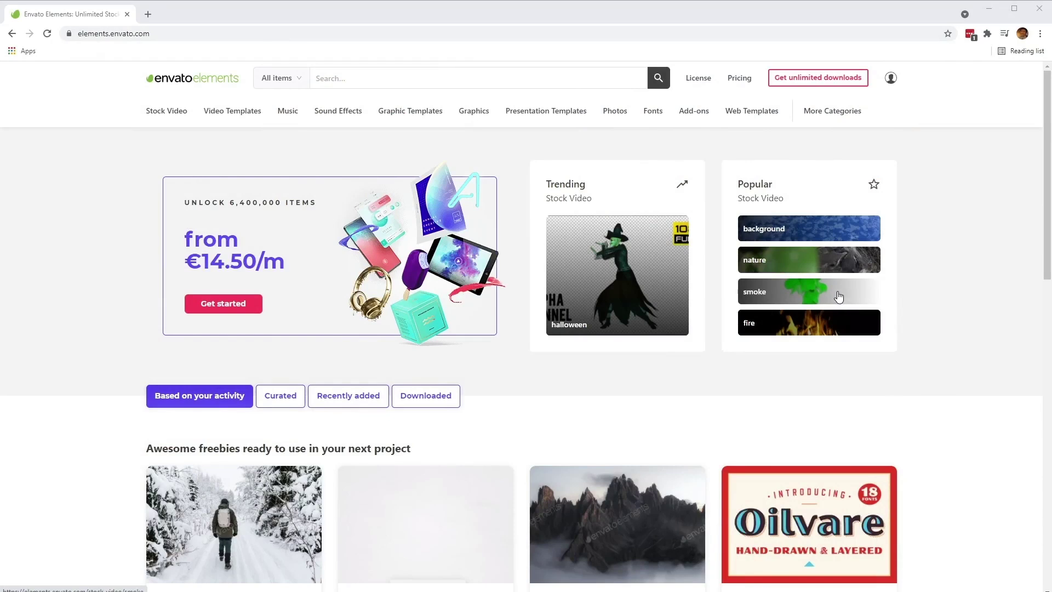
# Search Envato Elements Video Templates for 'podcast audio visualization pack'.
pyautogui.click(280, 83)
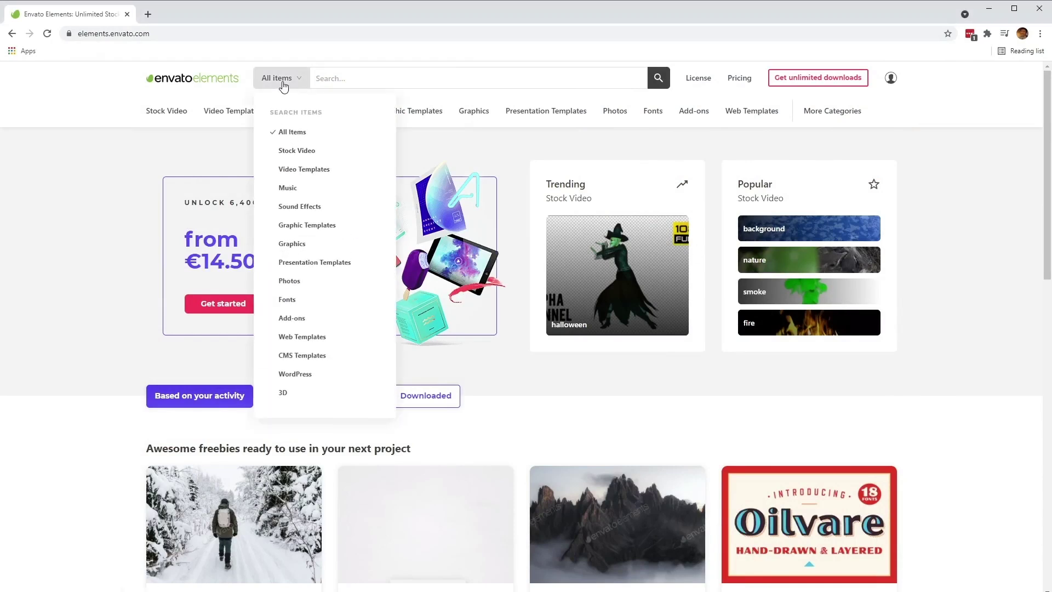
pyautogui.click(327, 172)
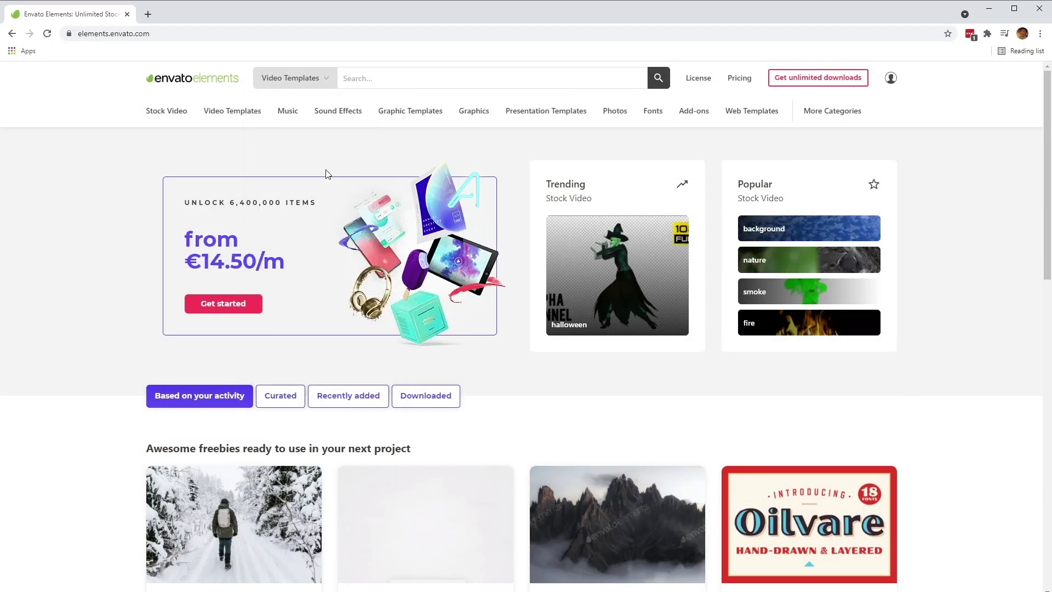
pyautogui.click(387, 74)
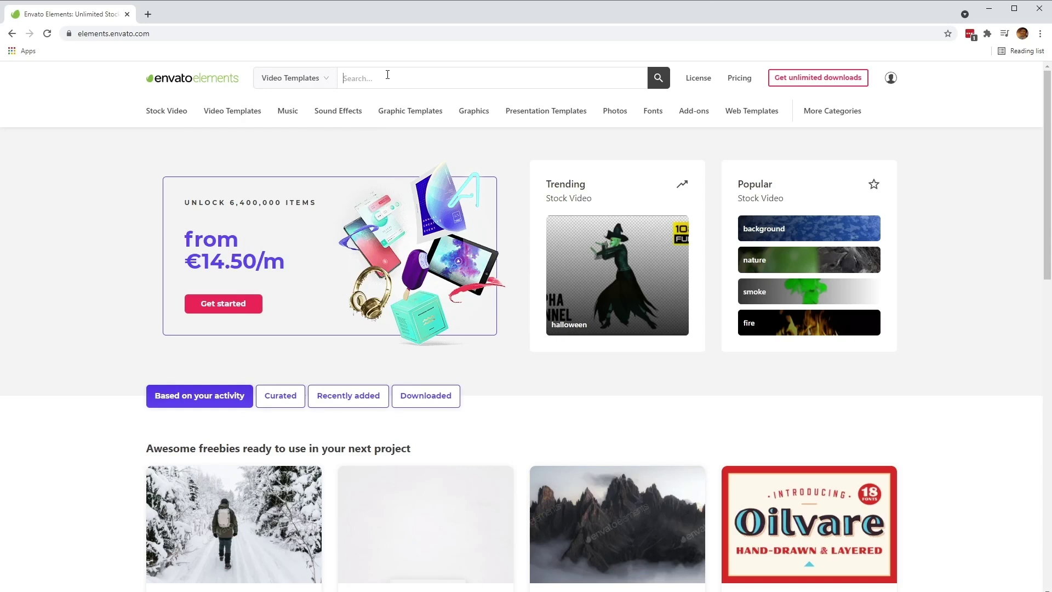
pyautogui.write('podcast audio visualization pack')
# Run the search, open the Podcast Audio Visualization Pack result and play its preview video.
pyautogui.click(658, 80)
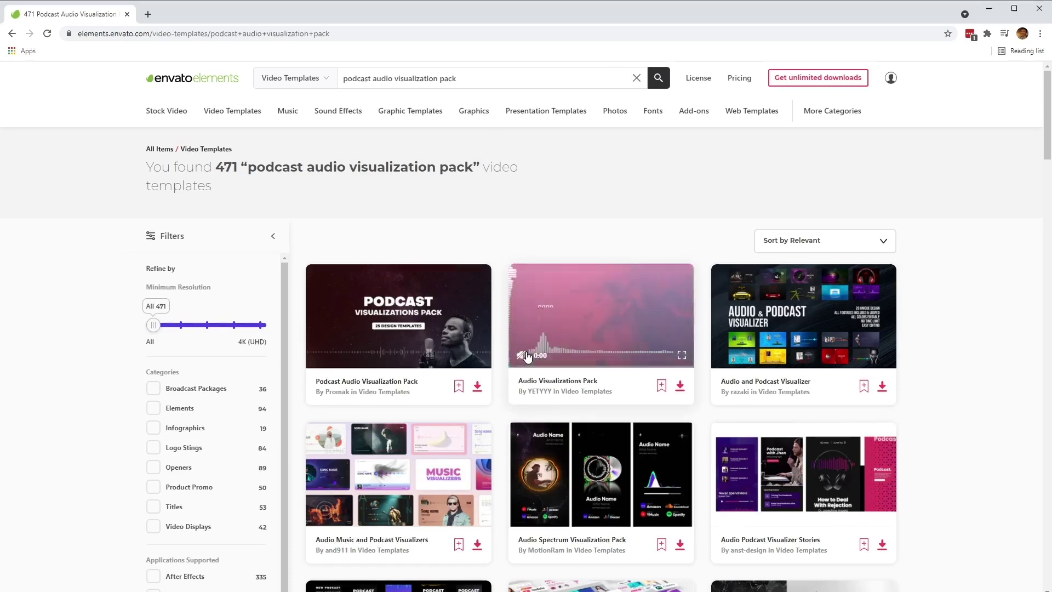
pyautogui.moveTo(372, 344)
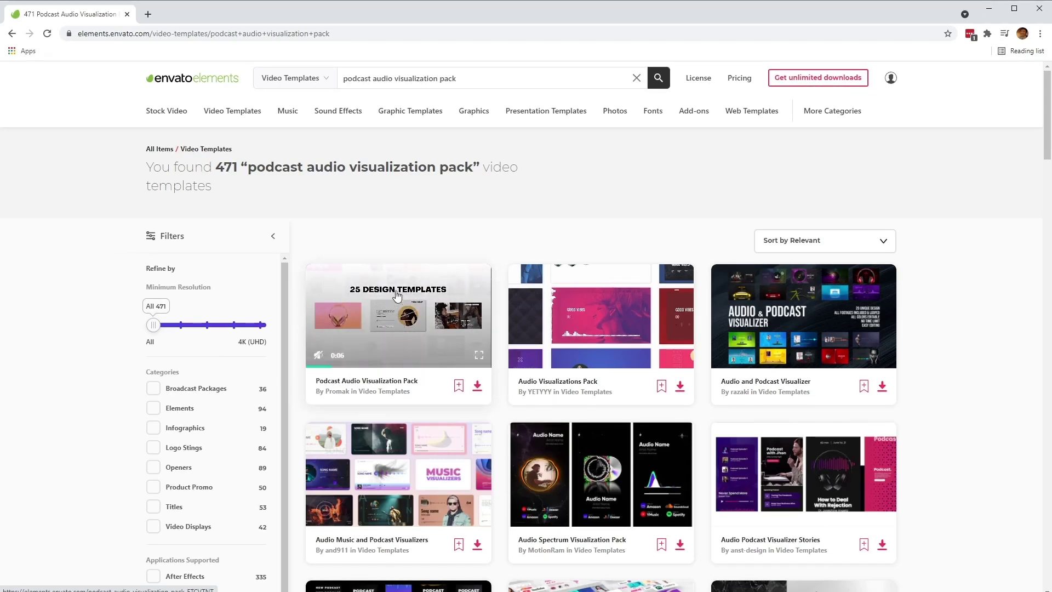
pyautogui.click(397, 319)
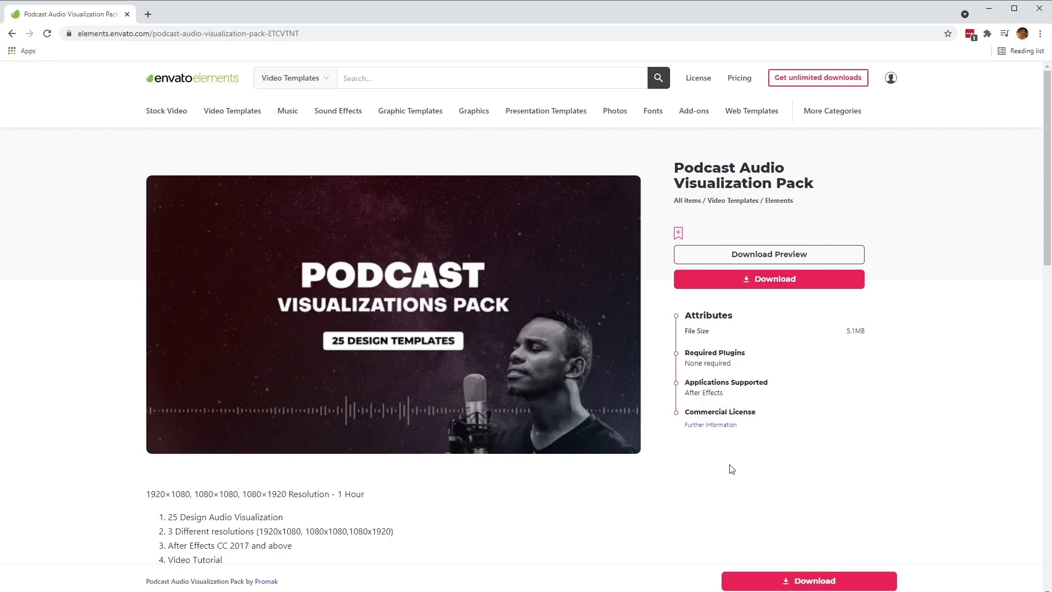
pyautogui.moveTo(308, 394)
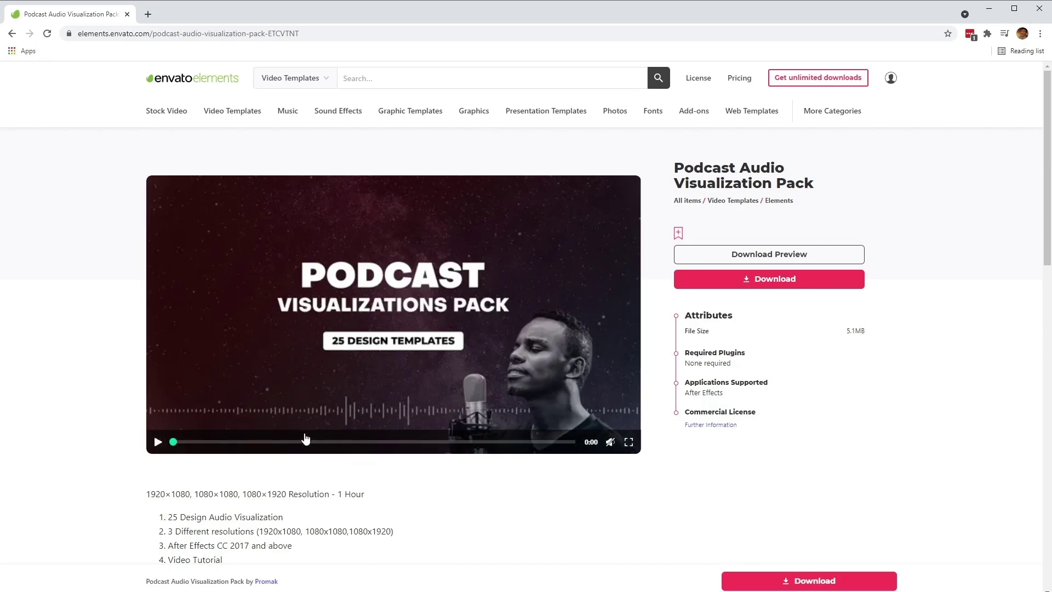
pyautogui.click(156, 443)
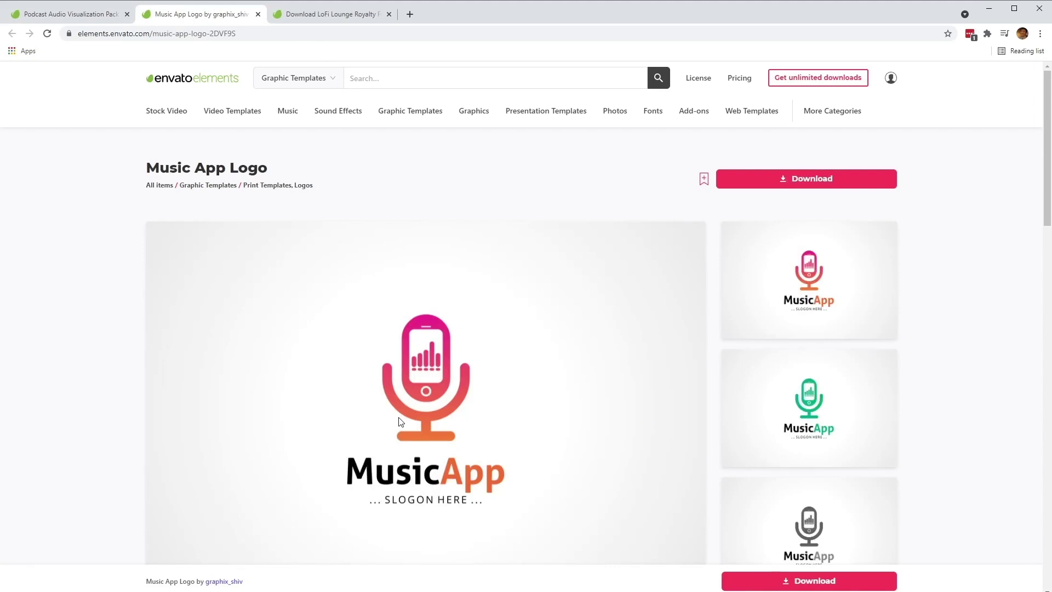
# Switch to the Download LoFi Lounge music page tab.
pyautogui.click(349, 19)
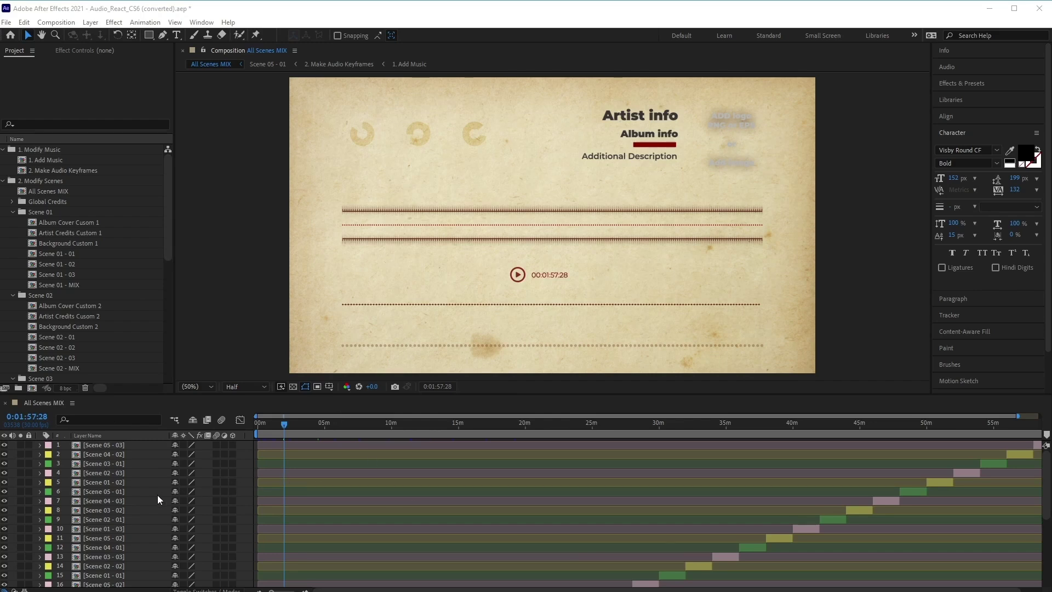
pyautogui.scroll(-3, 158, 499)
pyautogui.scroll(-5, 157, 495)
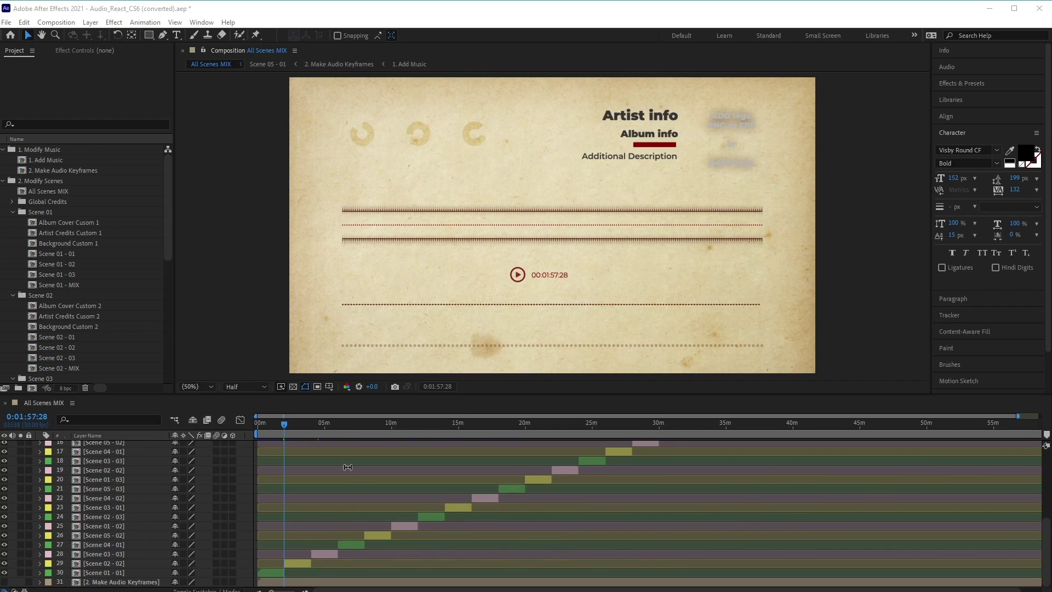
pyautogui.click(330, 425)
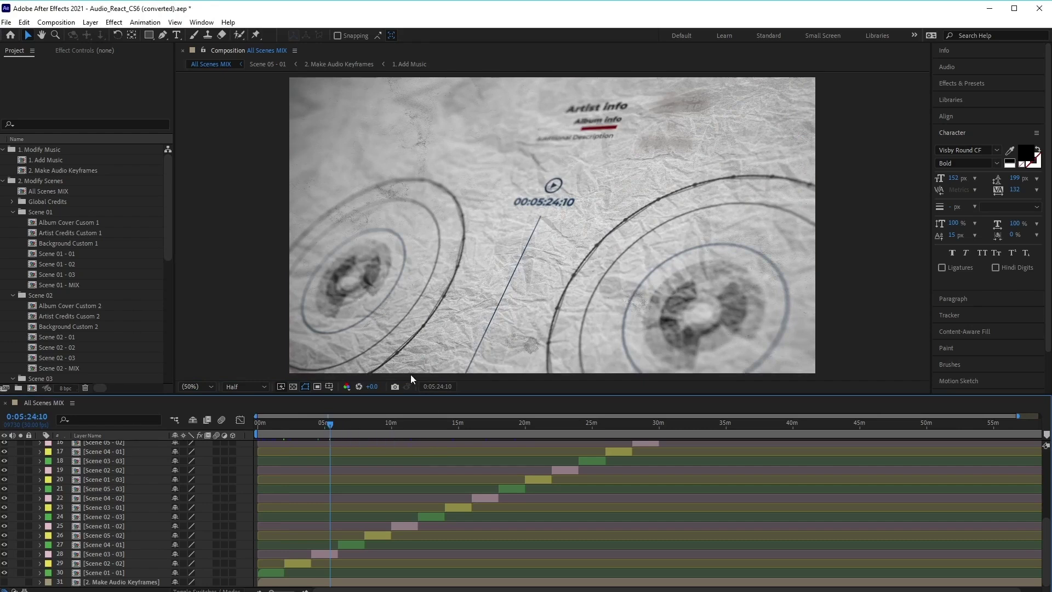
pyautogui.click(363, 424)
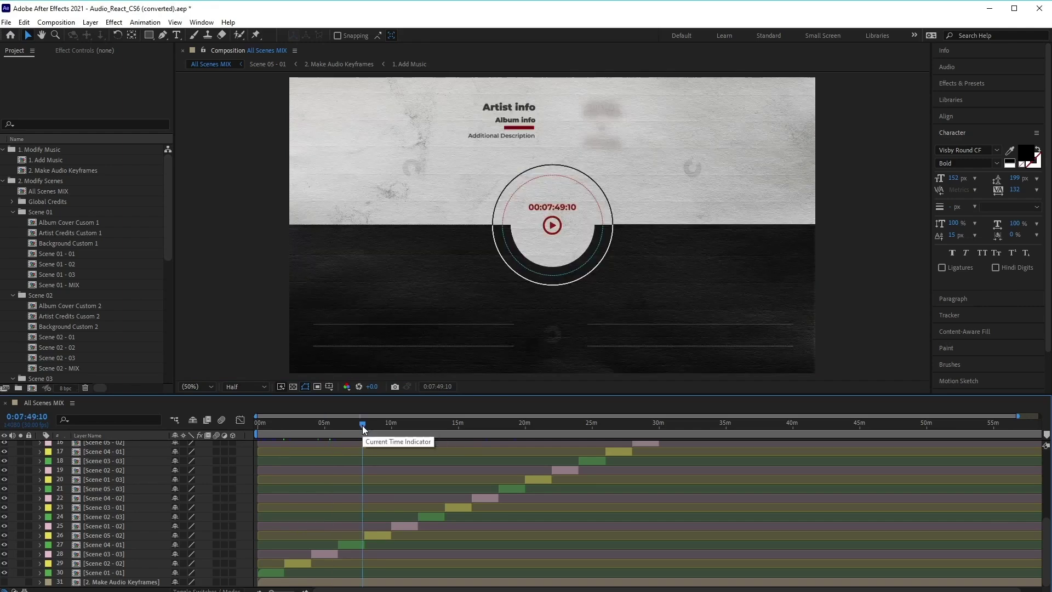
pyautogui.click(403, 424)
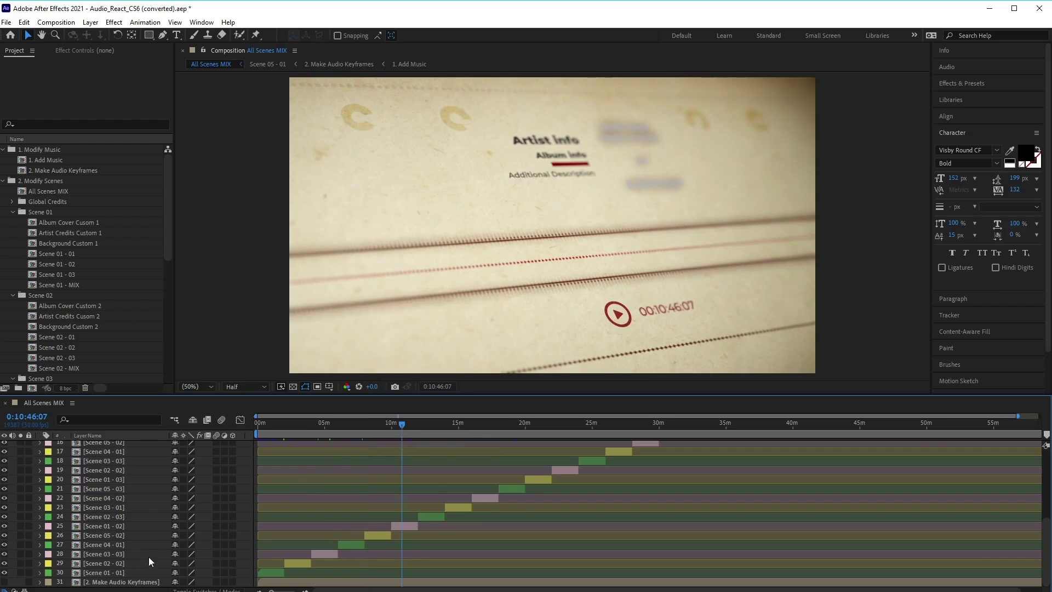
pyautogui.click(119, 573)
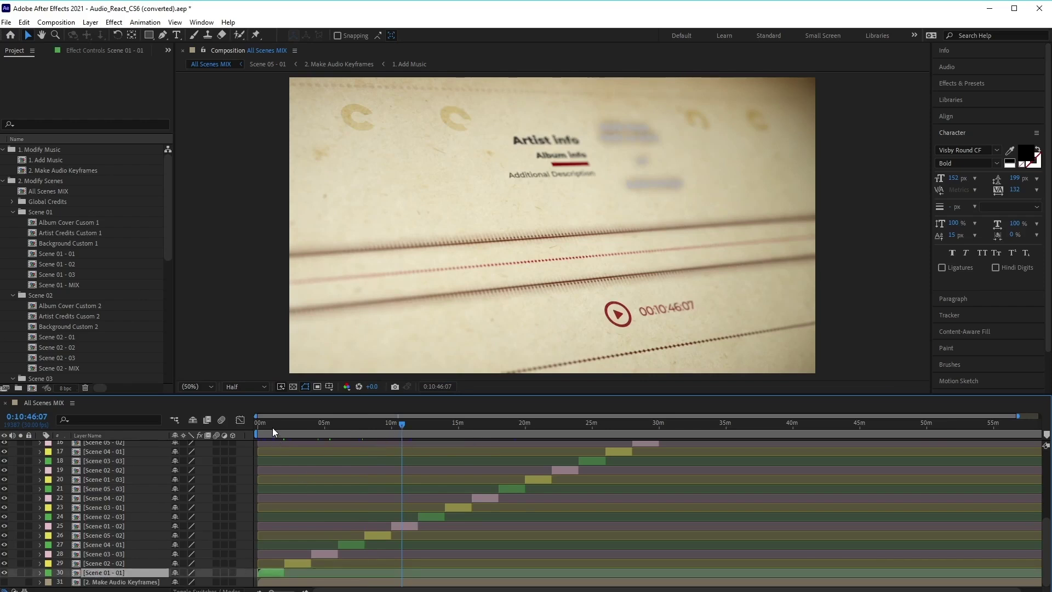
pyautogui.click(272, 425)
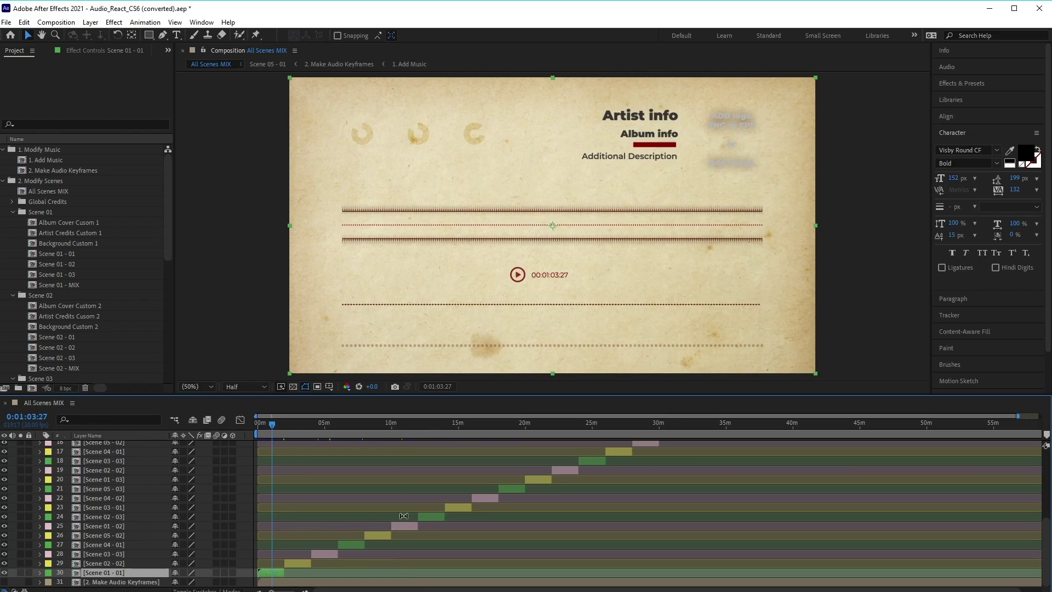
# Set time to 0:11:05:27, collapse Scene 01, 03, 04, 05 folders, select Scene 02 - 01.
pyautogui.click(406, 424)
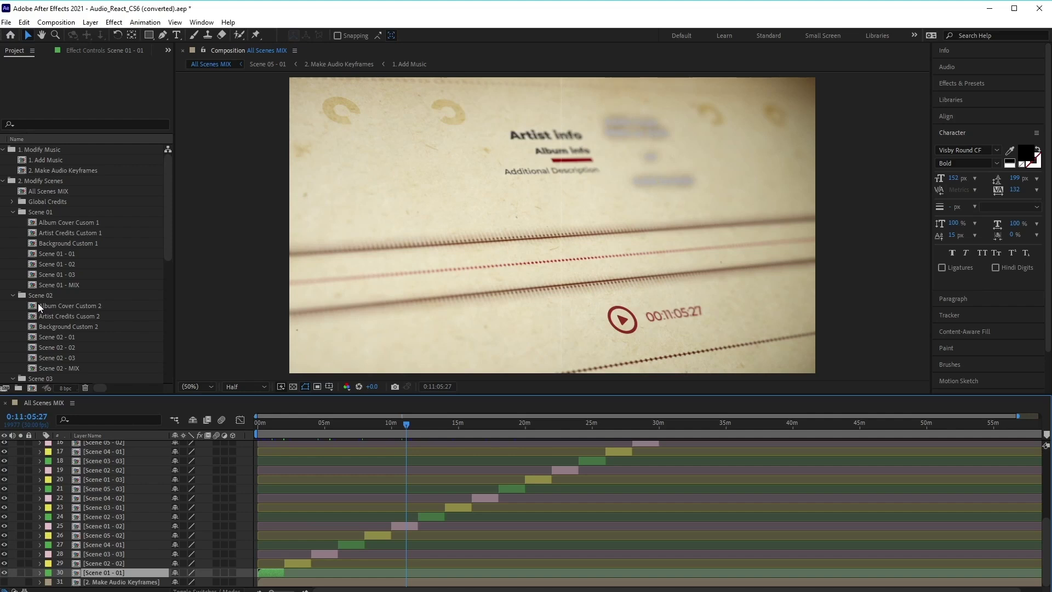
pyautogui.click(8, 193)
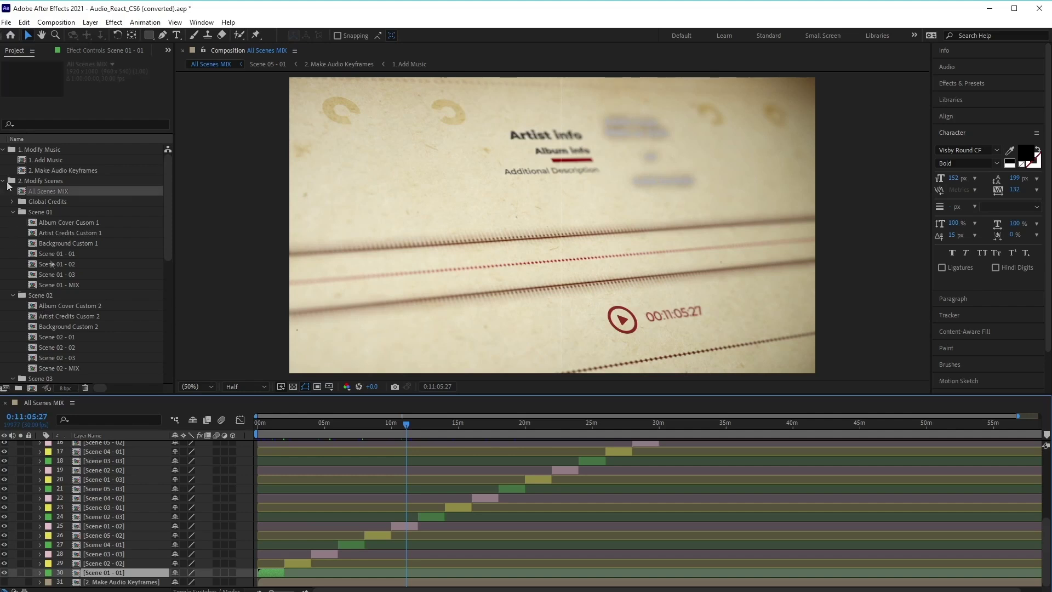
pyautogui.click(13, 212)
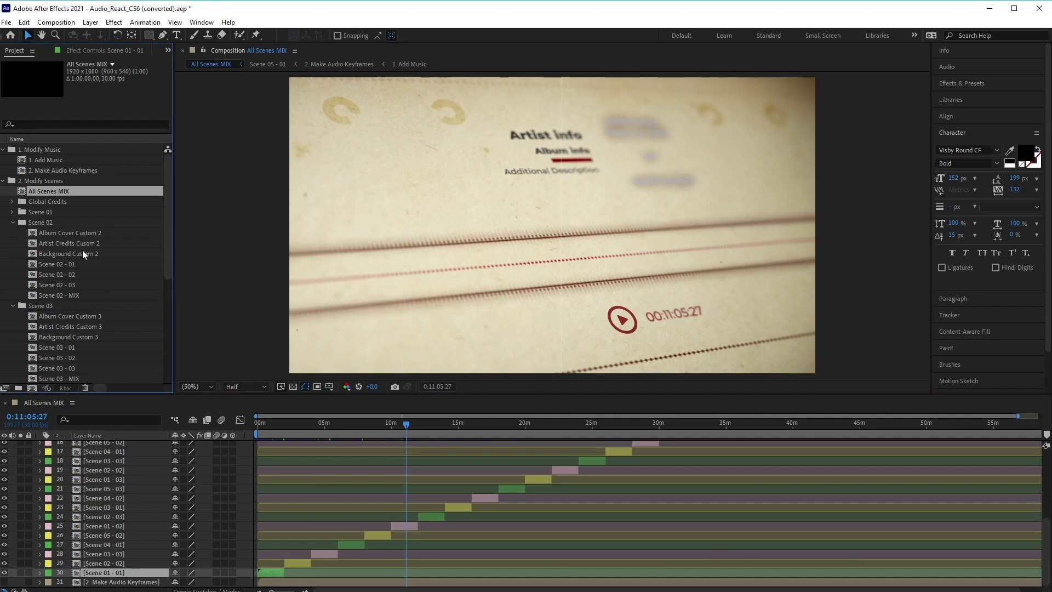
pyautogui.click(73, 265)
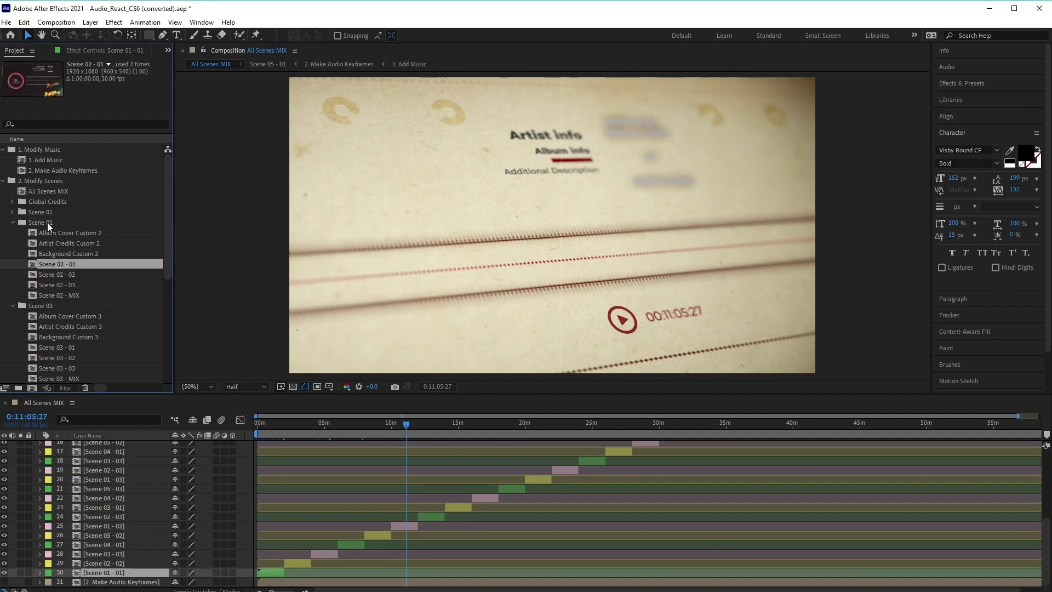
pyautogui.click(12, 306)
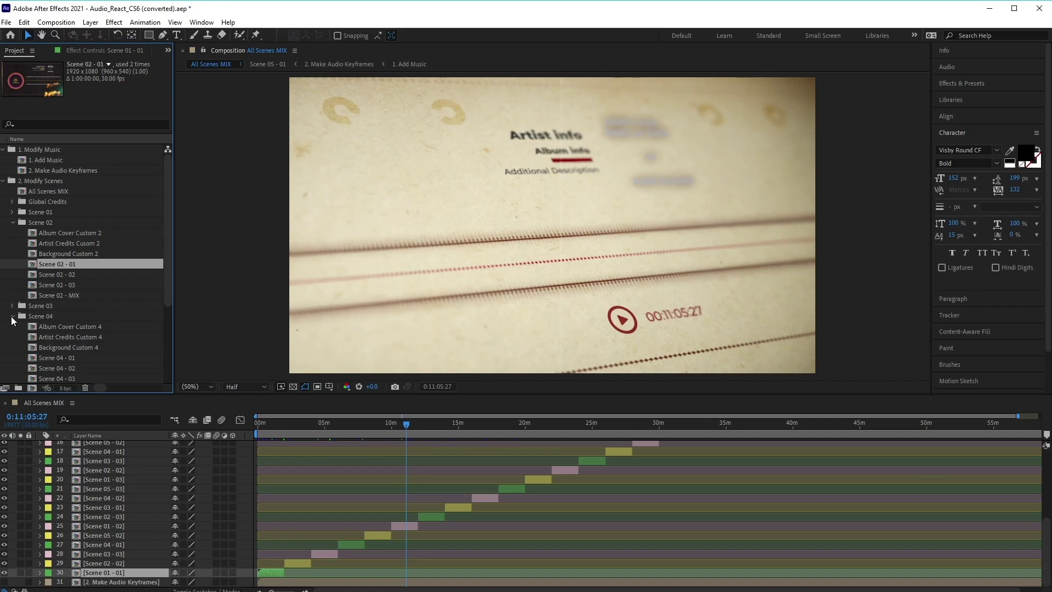
pyautogui.click(12, 316)
pyautogui.click(13, 327)
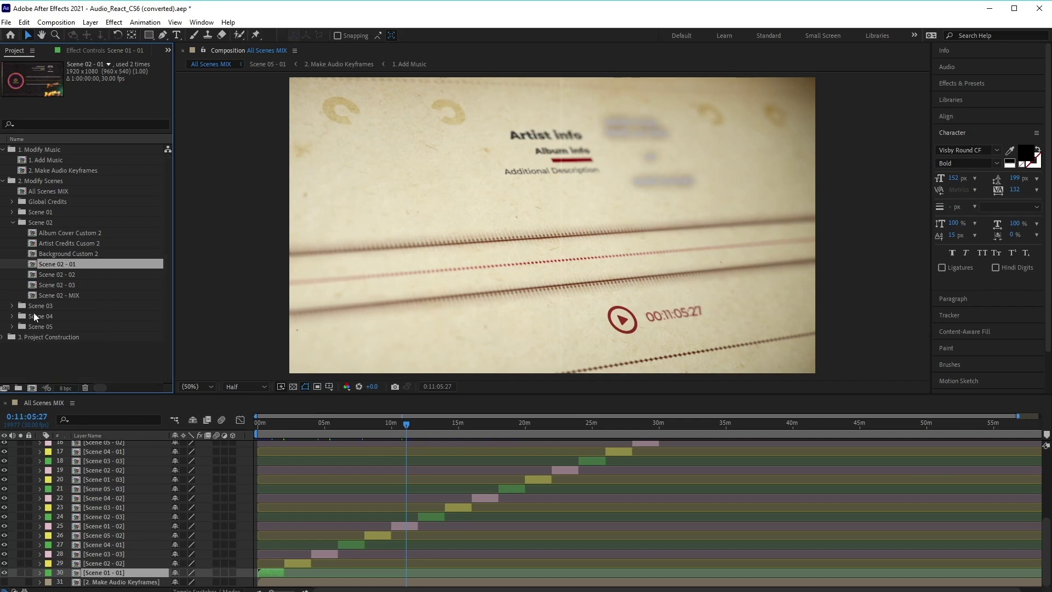
pyautogui.click(74, 287)
pyautogui.click(78, 265)
# Open Scene 02 - 01, 02 - 02 and 02 - 03 as separate timeline tabs.
pyautogui.doubleClick(78, 264)
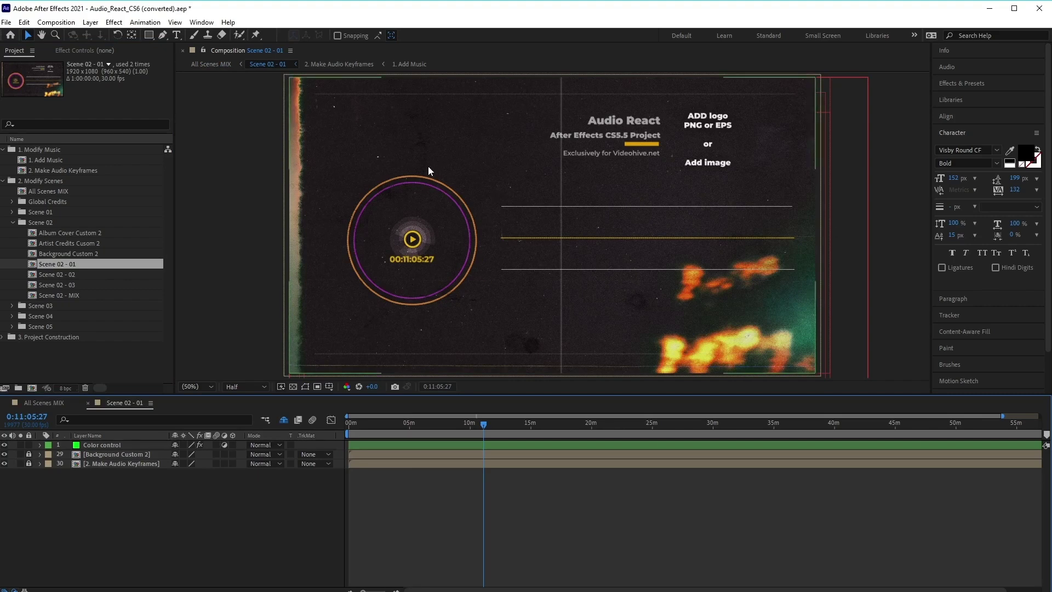
pyautogui.doubleClick(117, 271)
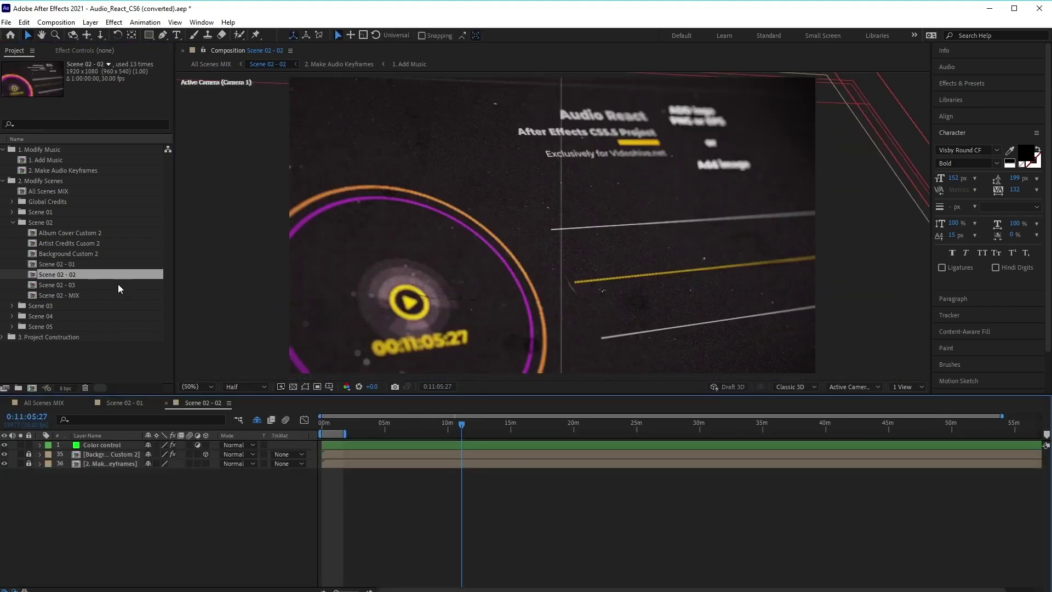
pyautogui.doubleClick(117, 285)
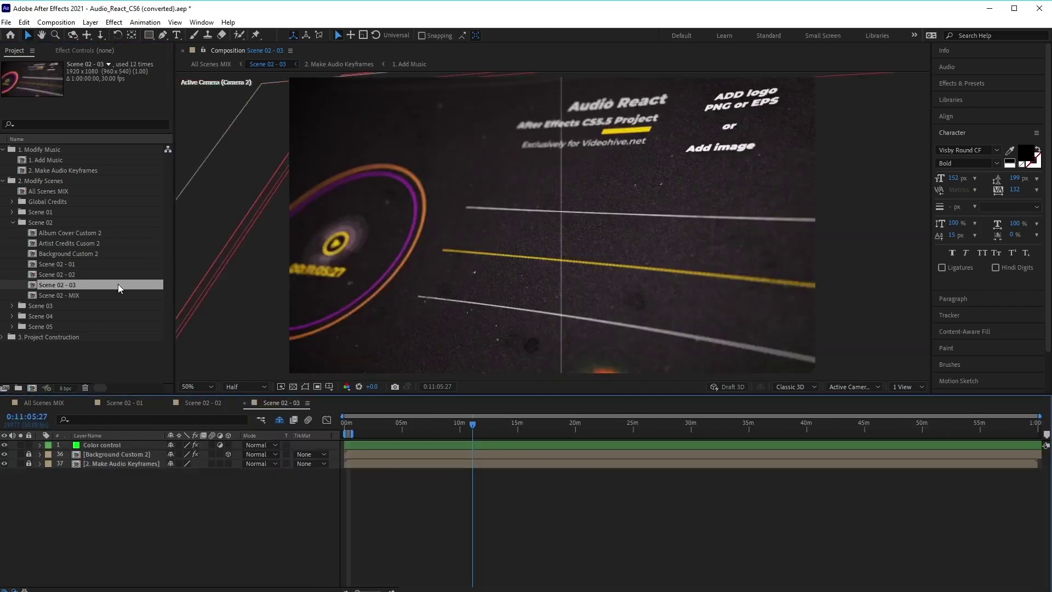
pyautogui.doubleClick(60, 295)
pyautogui.scroll(-2, 354, 489)
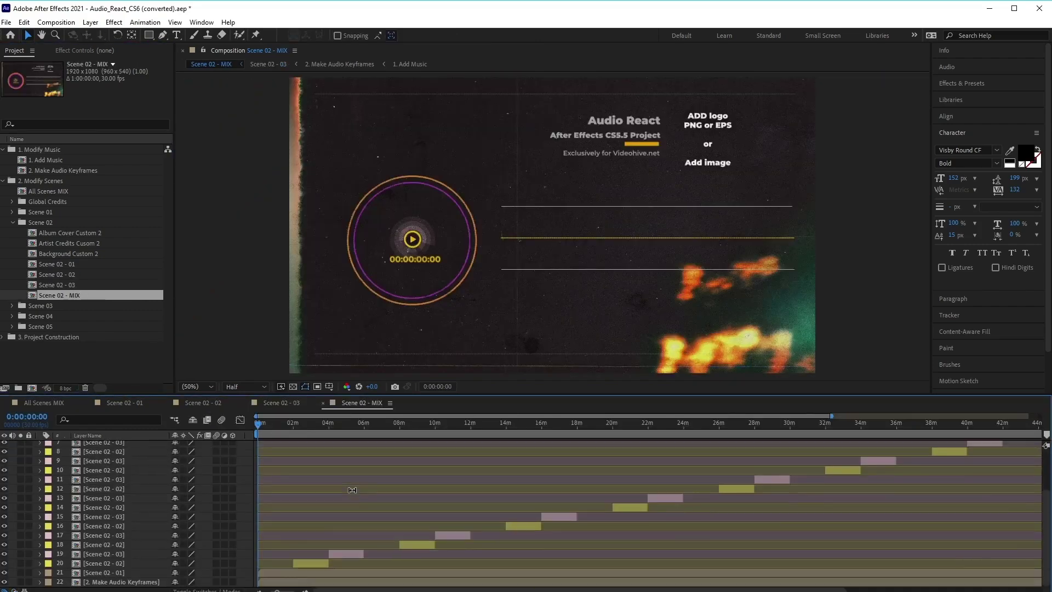
pyautogui.moveTo(266, 428); pyautogui.dragTo(299, 426)
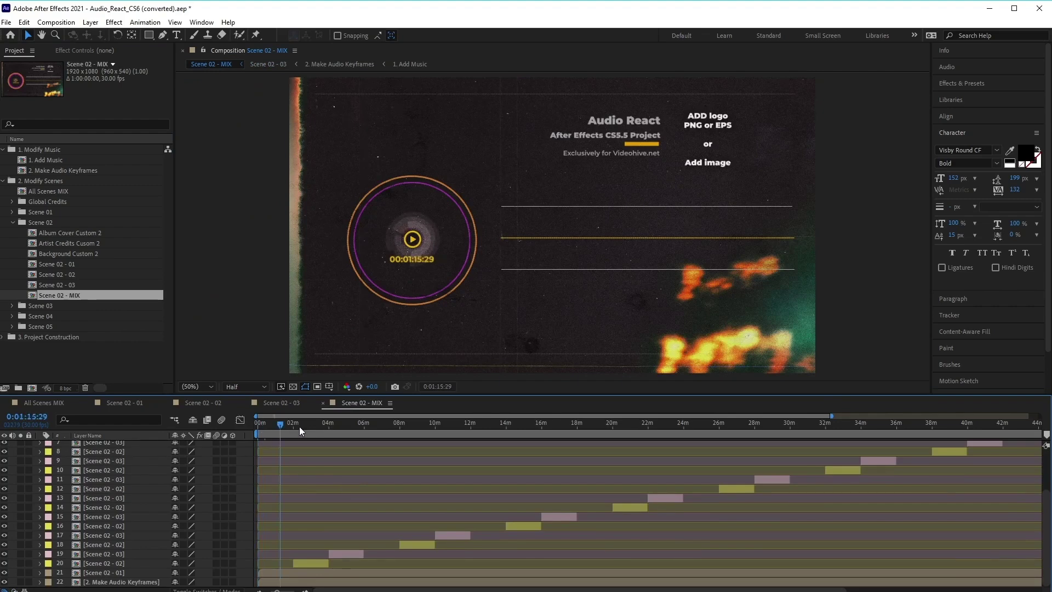
pyautogui.click(346, 424)
pyautogui.click(410, 429)
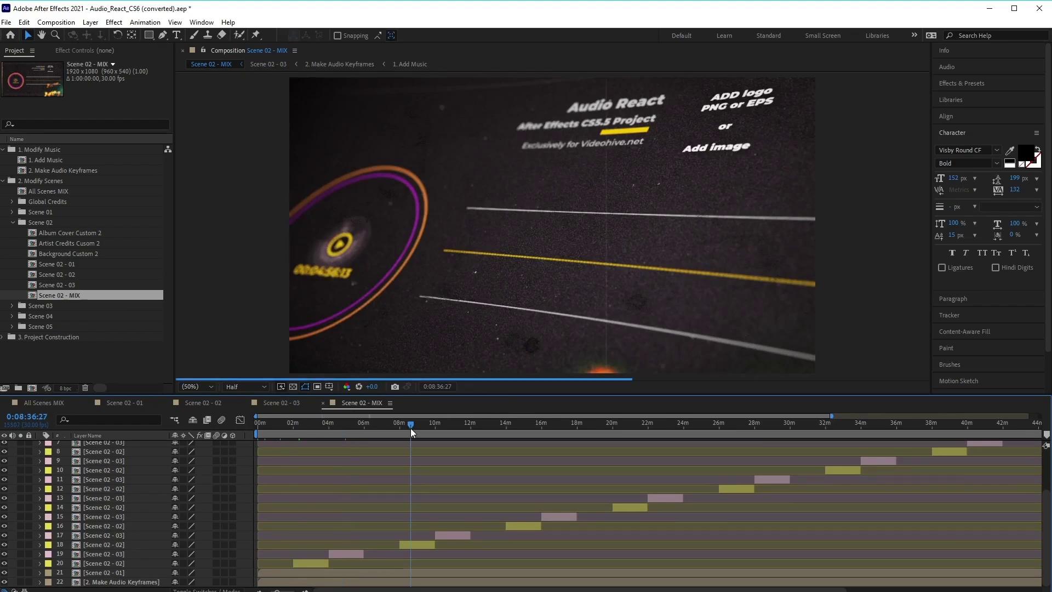
pyautogui.click(459, 423)
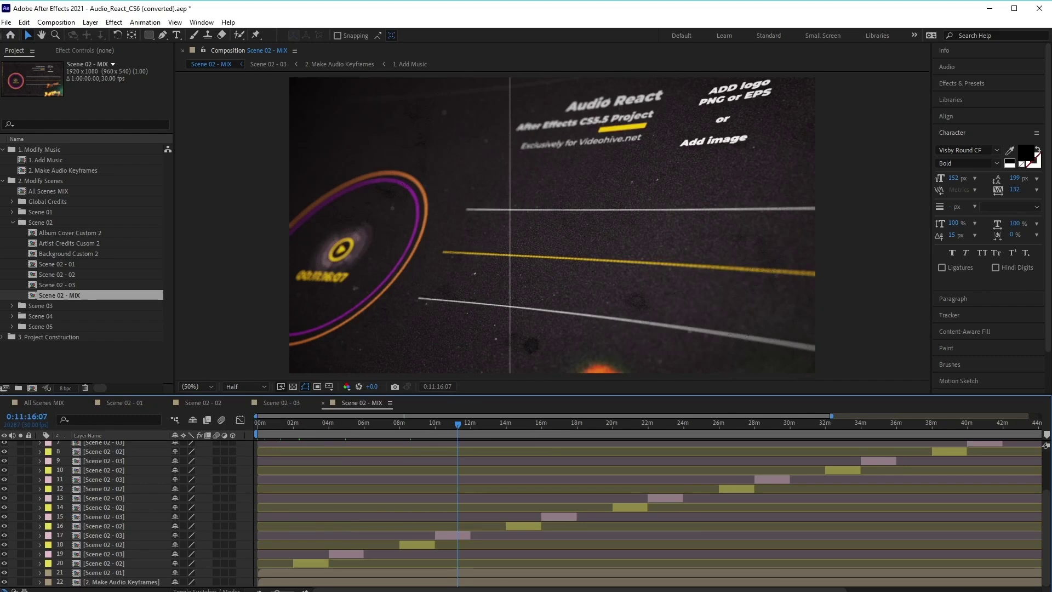
pyautogui.click(334, 300)
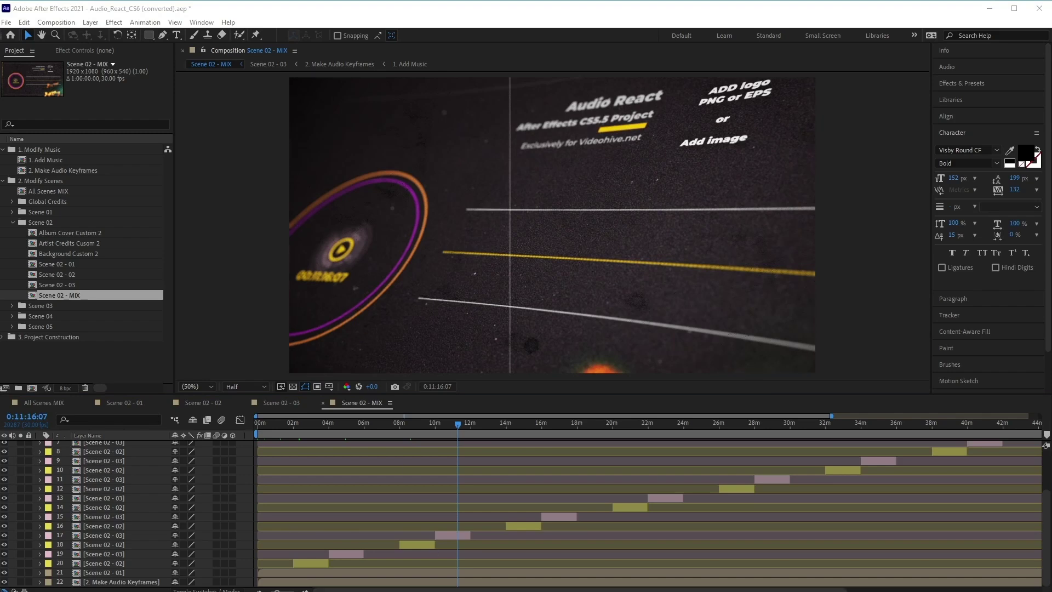
# Drag logo_music.png and LoFi Lounge.wav from Explorer into the Project panel; check File > Import.
pyautogui.moveTo(350, 589); pyautogui.dragTo(99, 350)
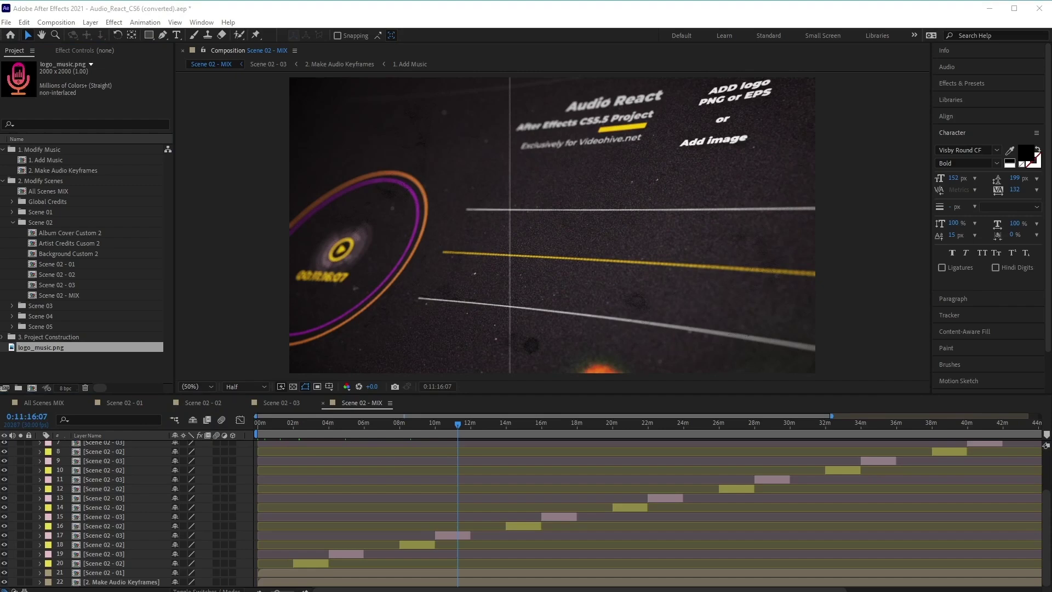
pyautogui.moveTo(282, 589); pyautogui.dragTo(119, 364)
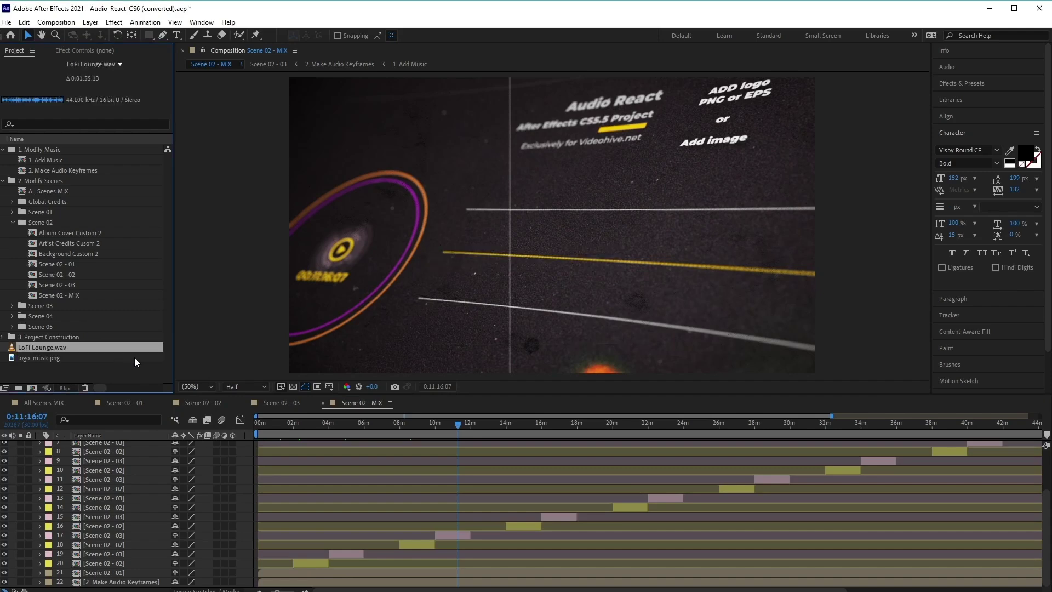
pyautogui.click(7, 22)
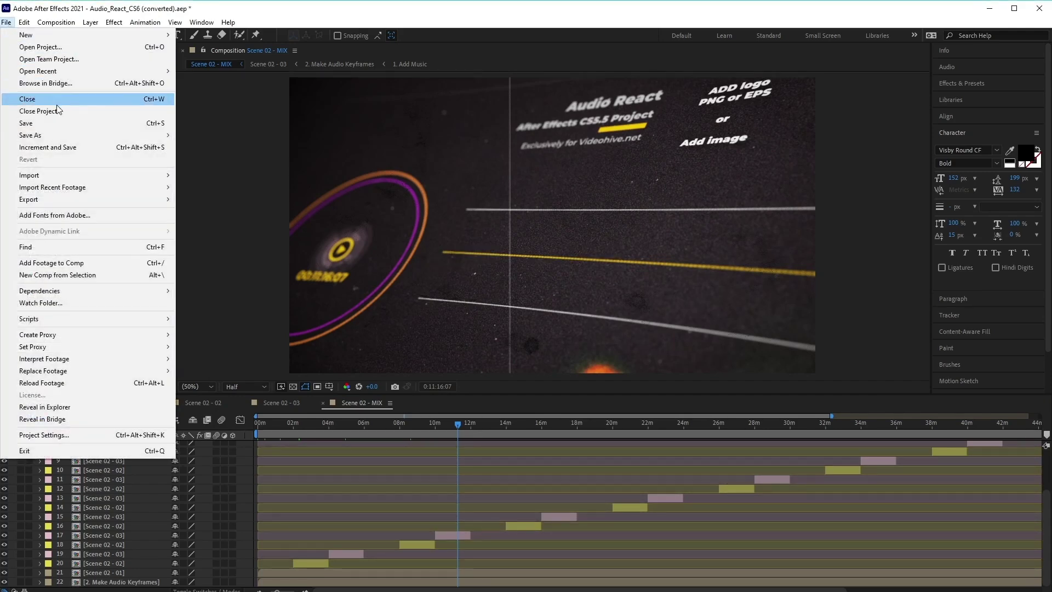
pyautogui.moveTo(165, 176)
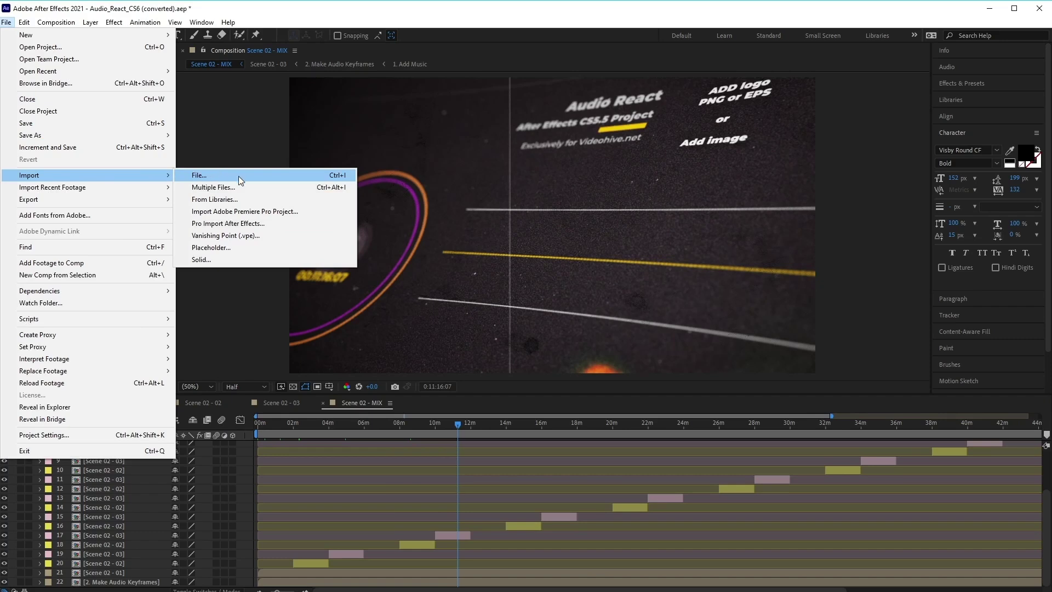
pyautogui.click(491, 21)
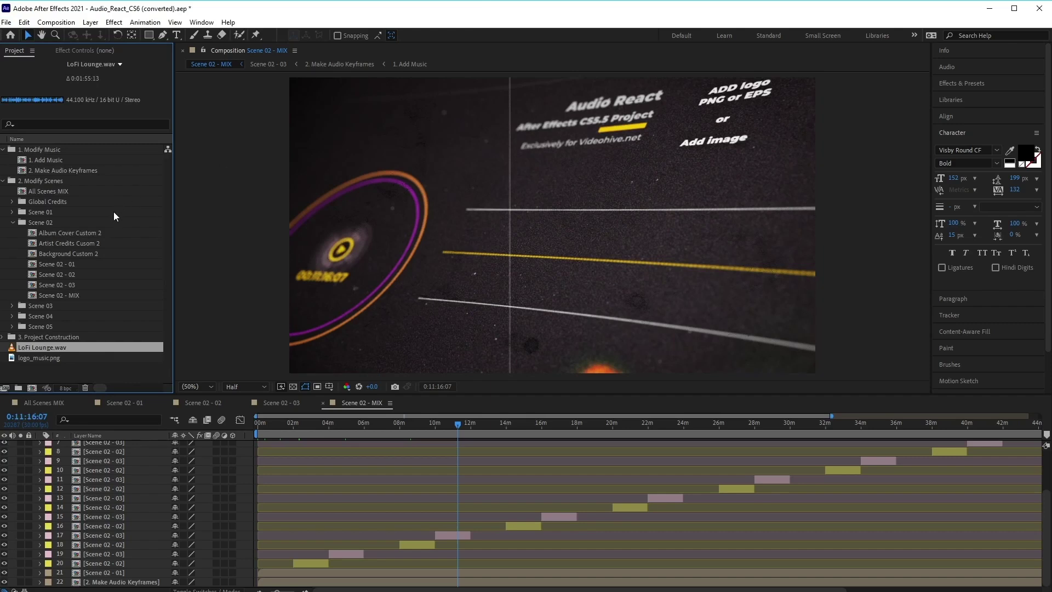
pyautogui.click(38, 182)
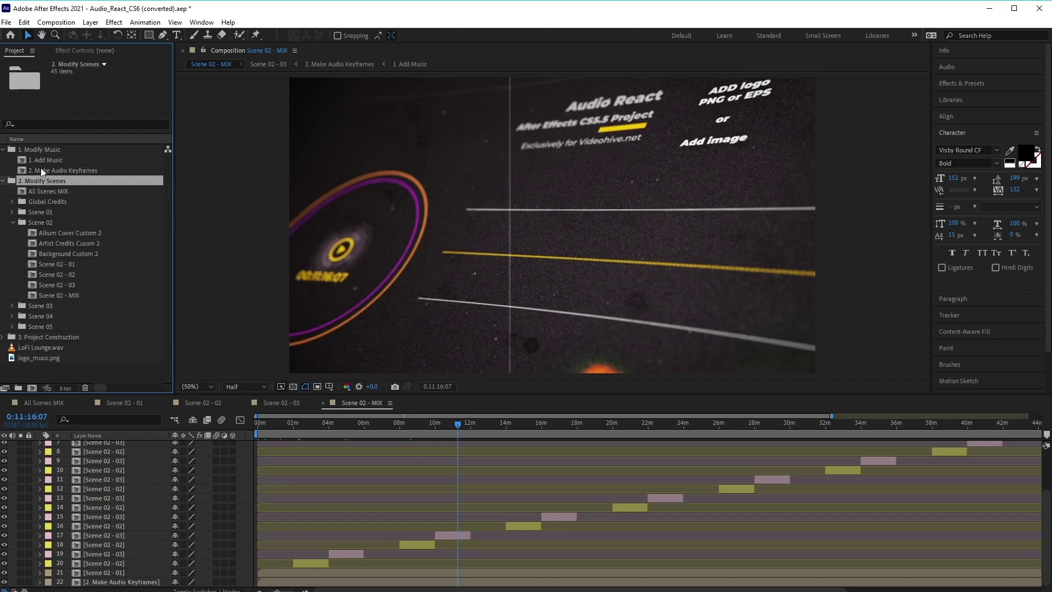
pyautogui.click(42, 150)
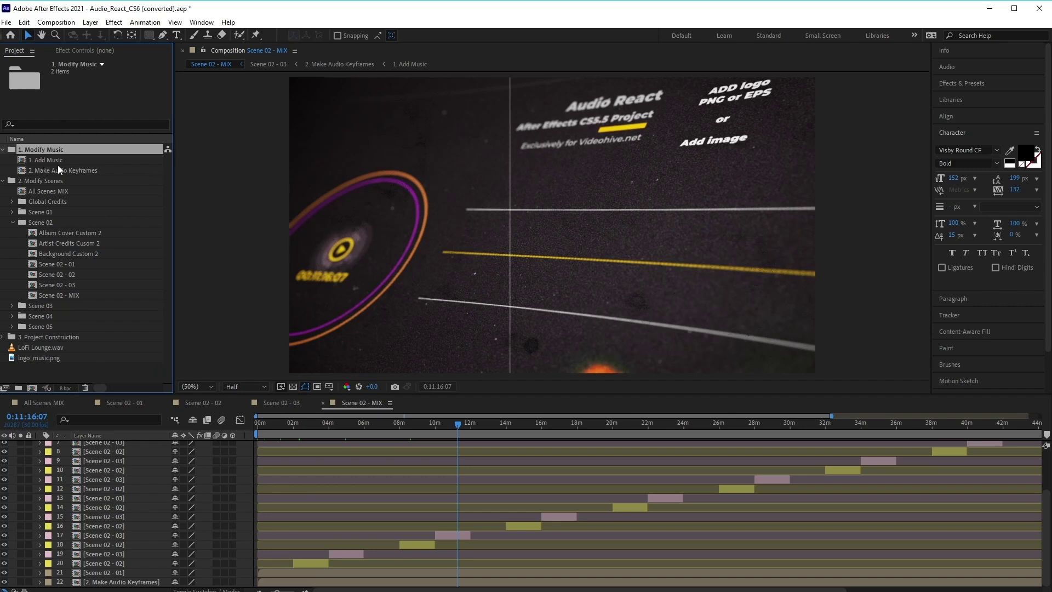
pyautogui.click(42, 161)
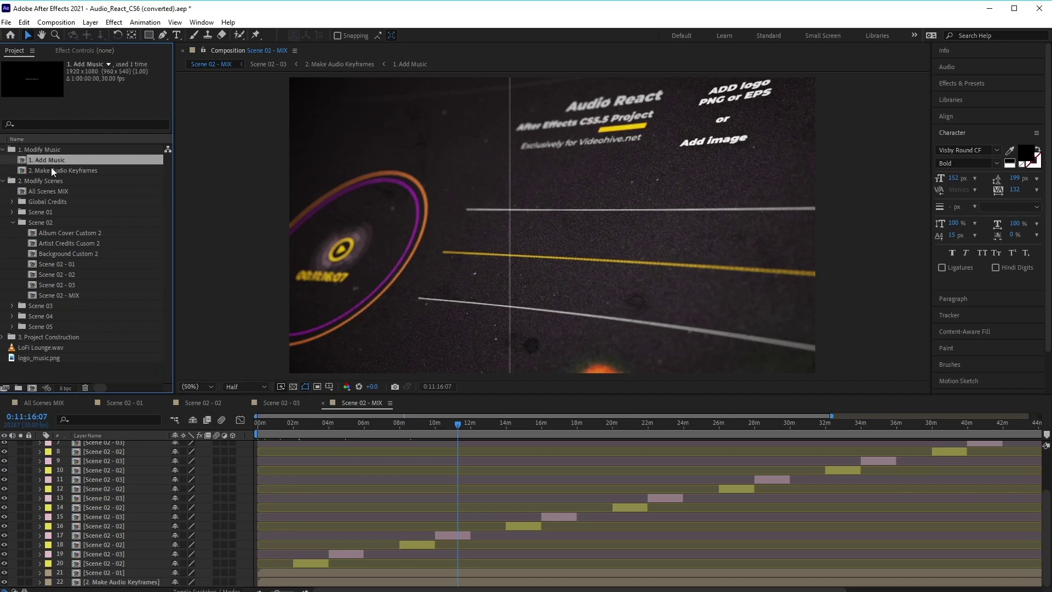
pyautogui.click(59, 171)
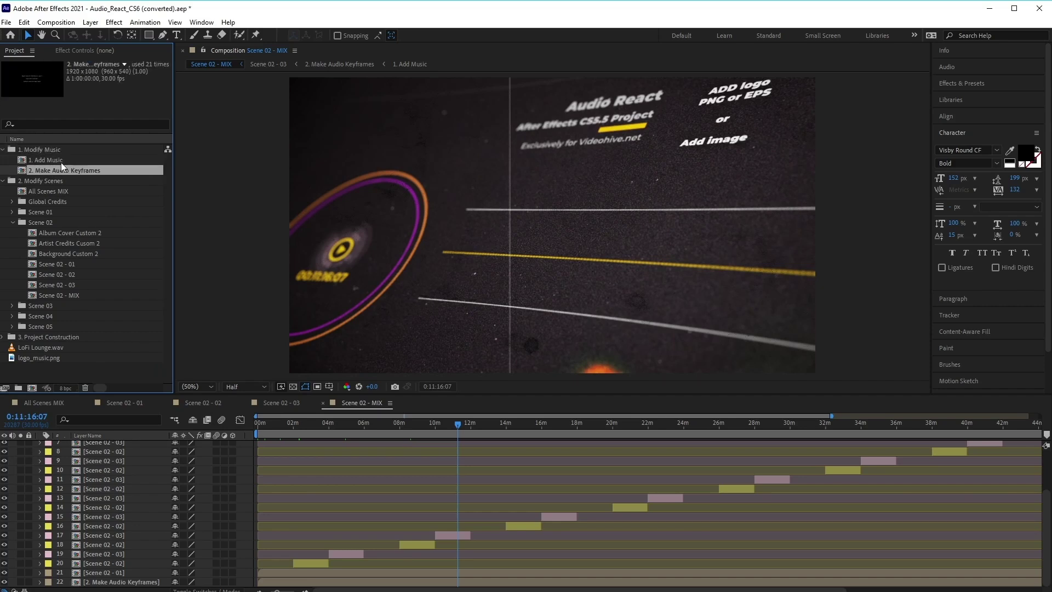
pyautogui.click(60, 161)
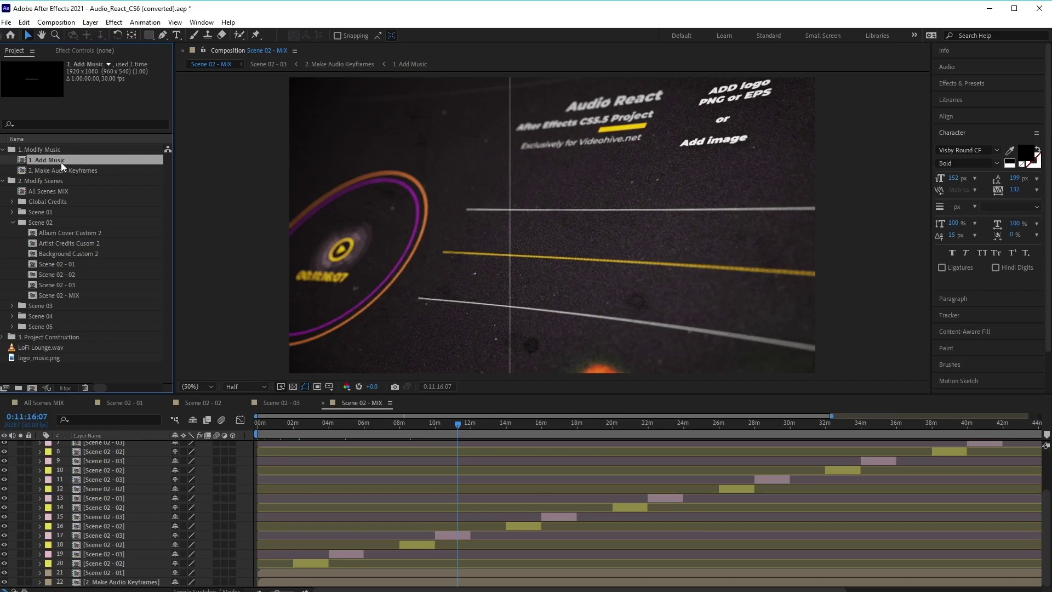
# Place LoFi Lounge.wav in 1. Add Music and hide the 'Add music track here' text layer.
pyautogui.doubleClick(61, 161)
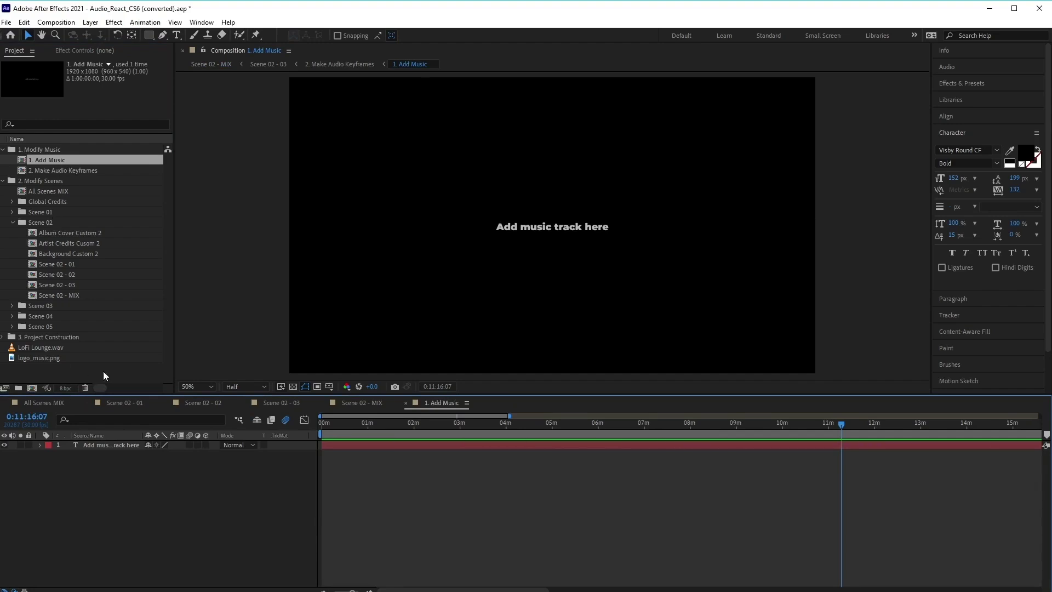
pyautogui.click(39, 348)
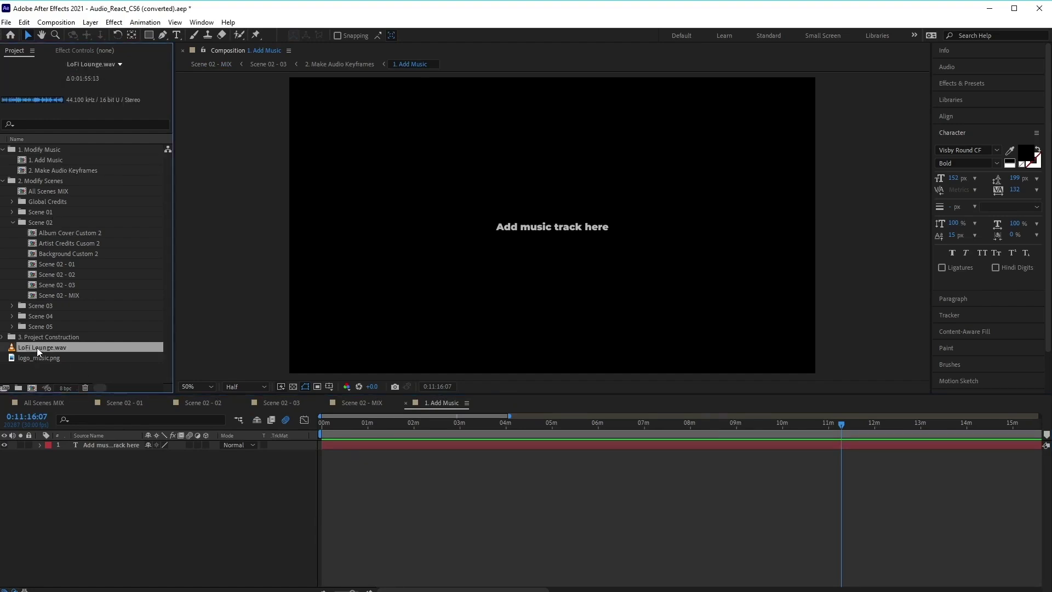
pyautogui.moveTo(37, 348); pyautogui.dragTo(110, 484)
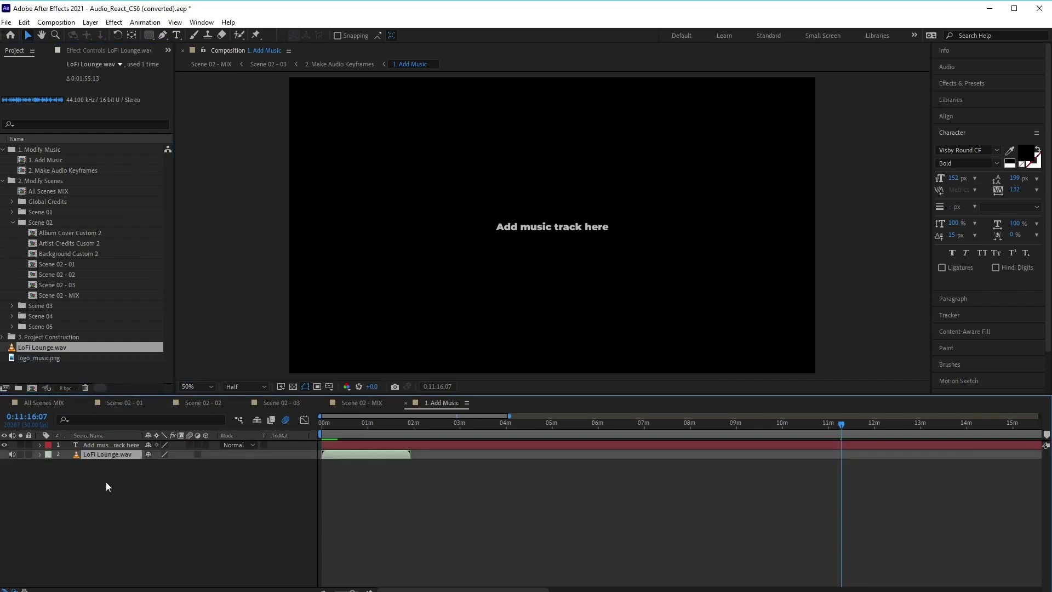
pyautogui.click(124, 446)
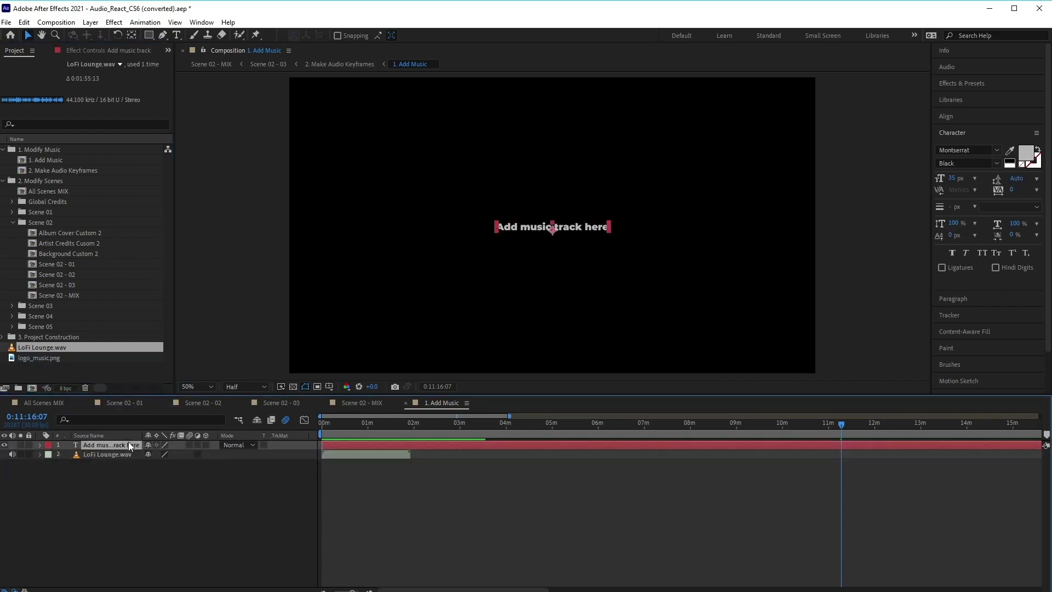
pyautogui.click(5, 445)
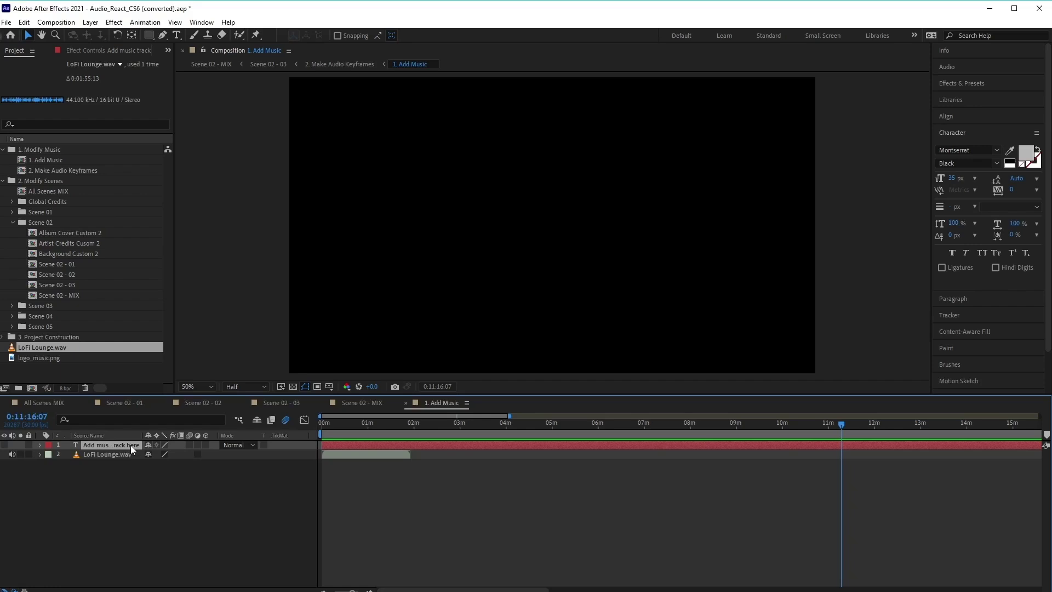
pyautogui.click(61, 169)
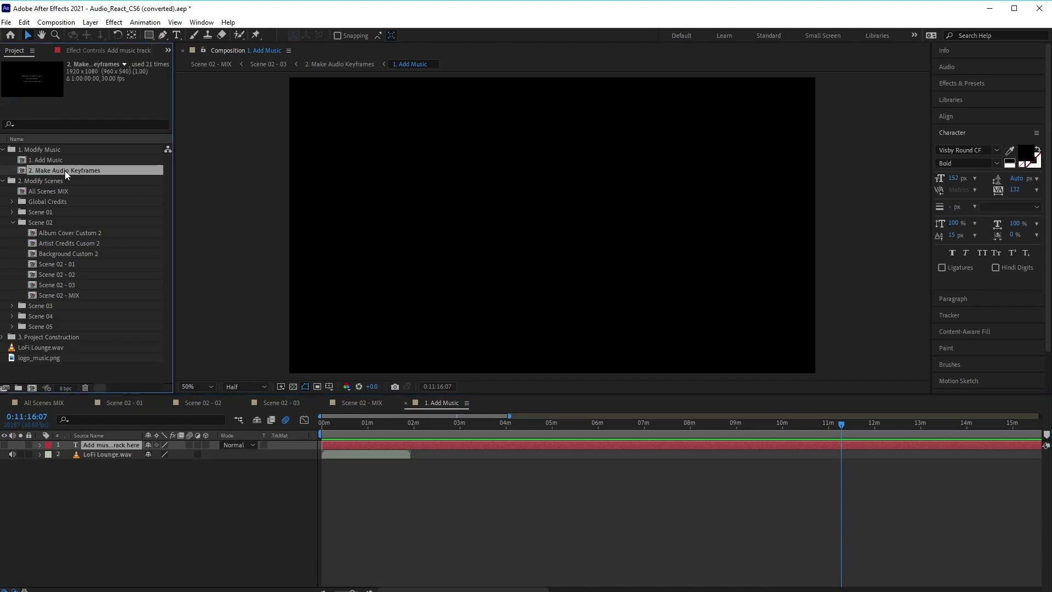
# In 2. Make Audio Keyframes, apply Convert Audio to Keyframes to the [1. Add Music] layer.
pyautogui.doubleClick(65, 170)
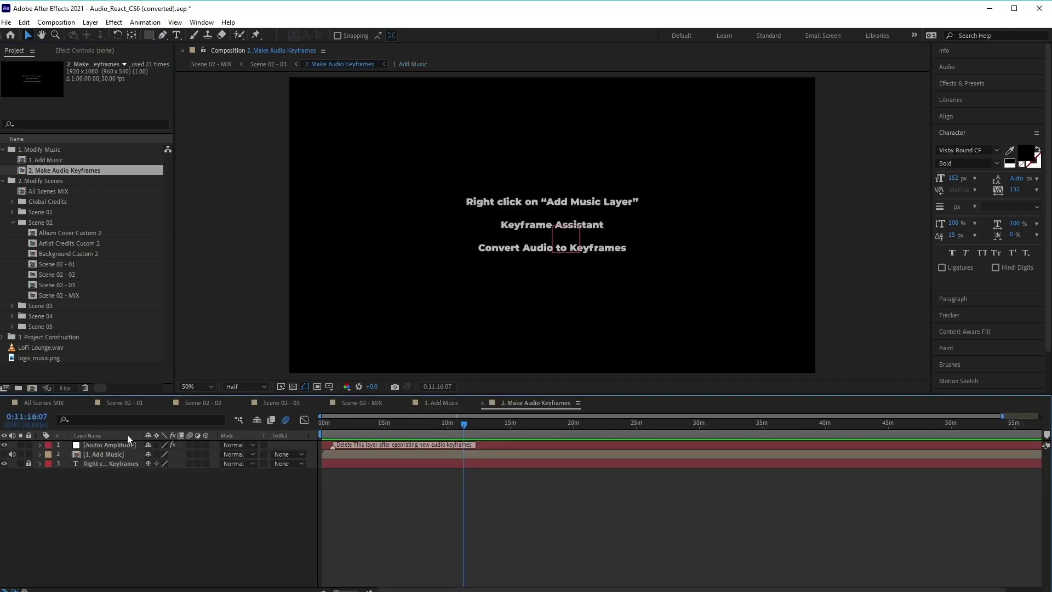
pyautogui.click(103, 455)
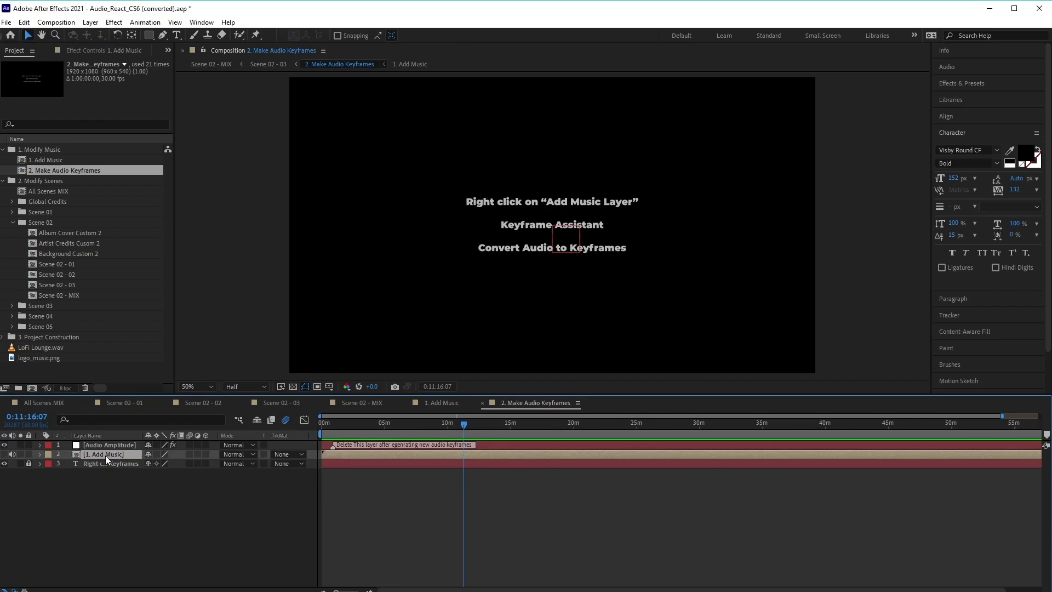
pyautogui.rightClick(106, 456)
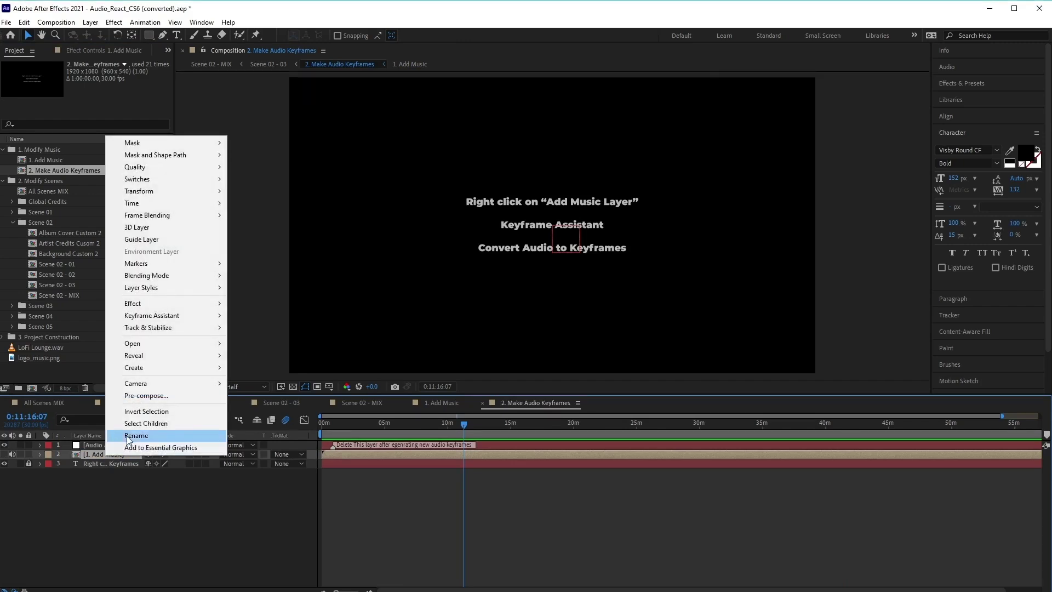
pyautogui.moveTo(181, 319)
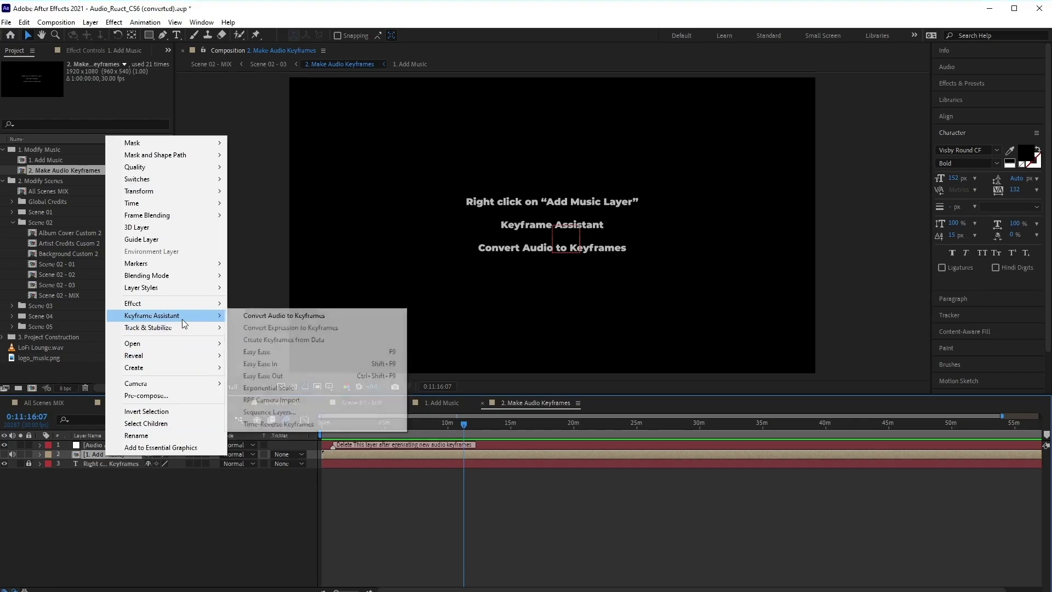
pyautogui.click(297, 316)
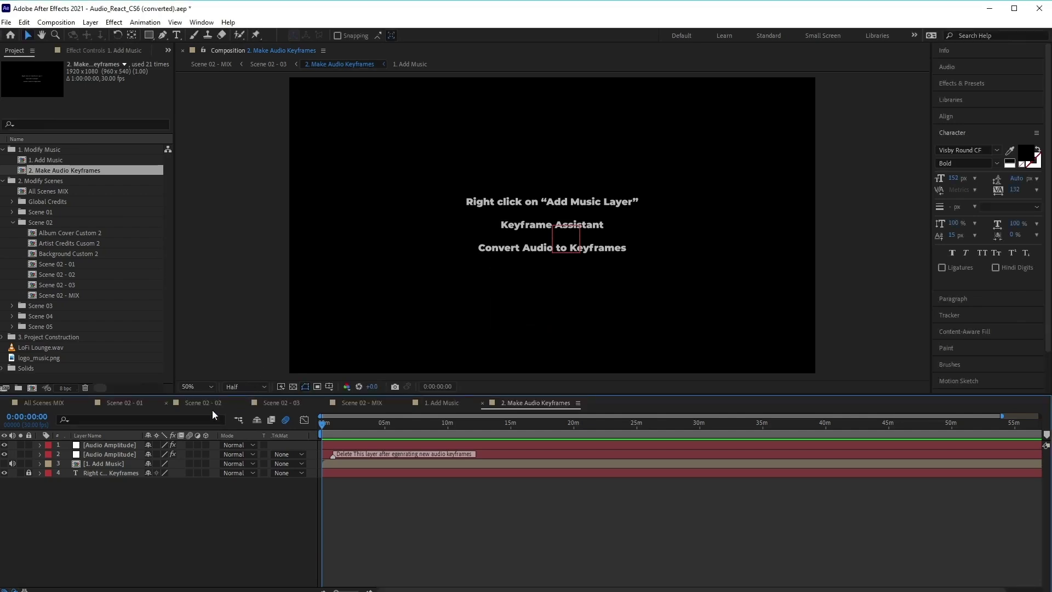
# Delete the old Audio Amplitude layer, leaving the newly generated one.
pyautogui.click(109, 454)
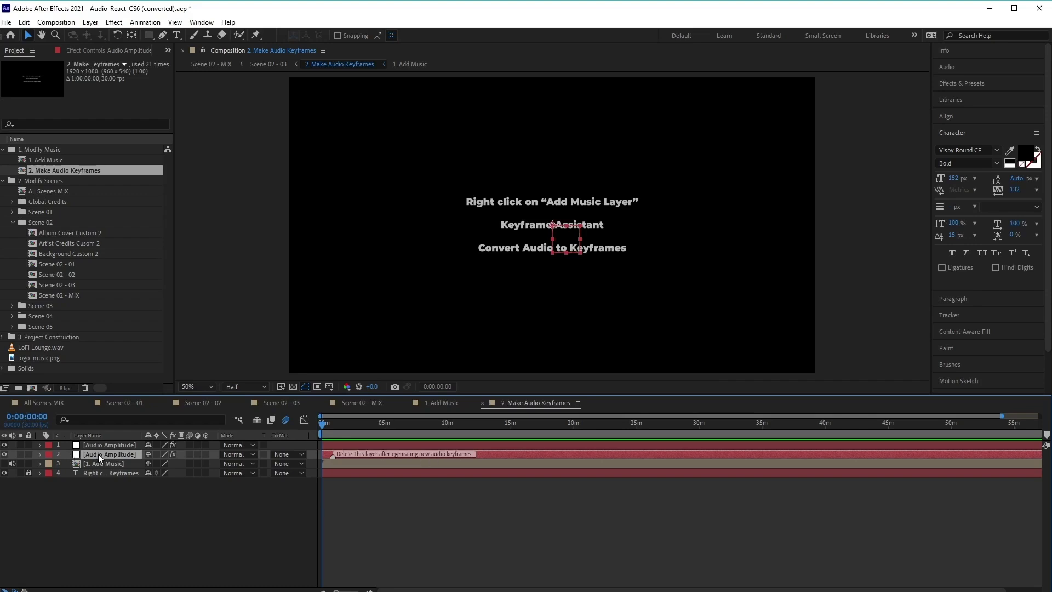
pyautogui.press('Delete')
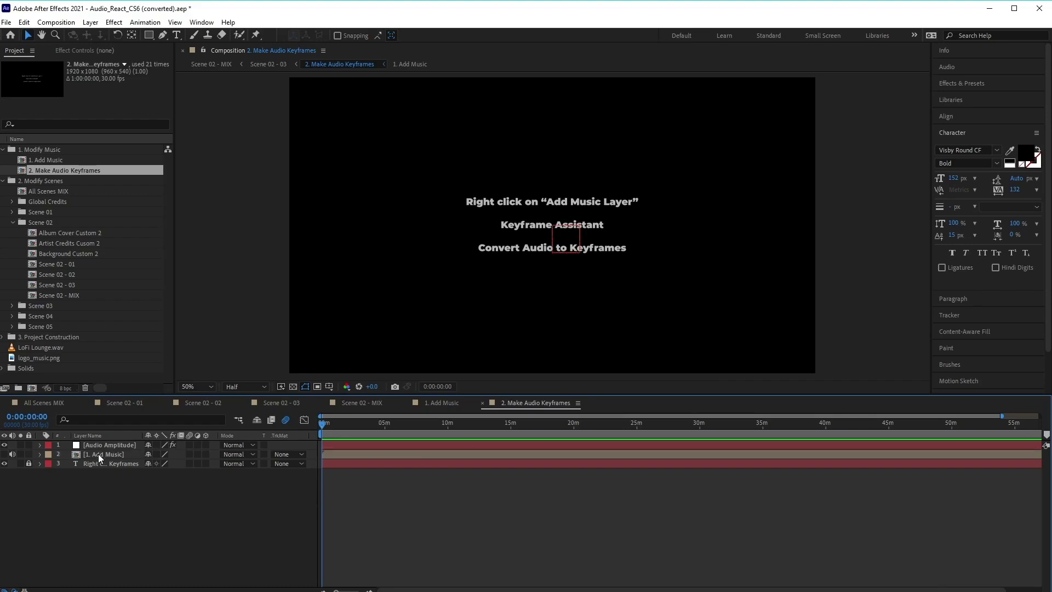
pyautogui.click(98, 453)
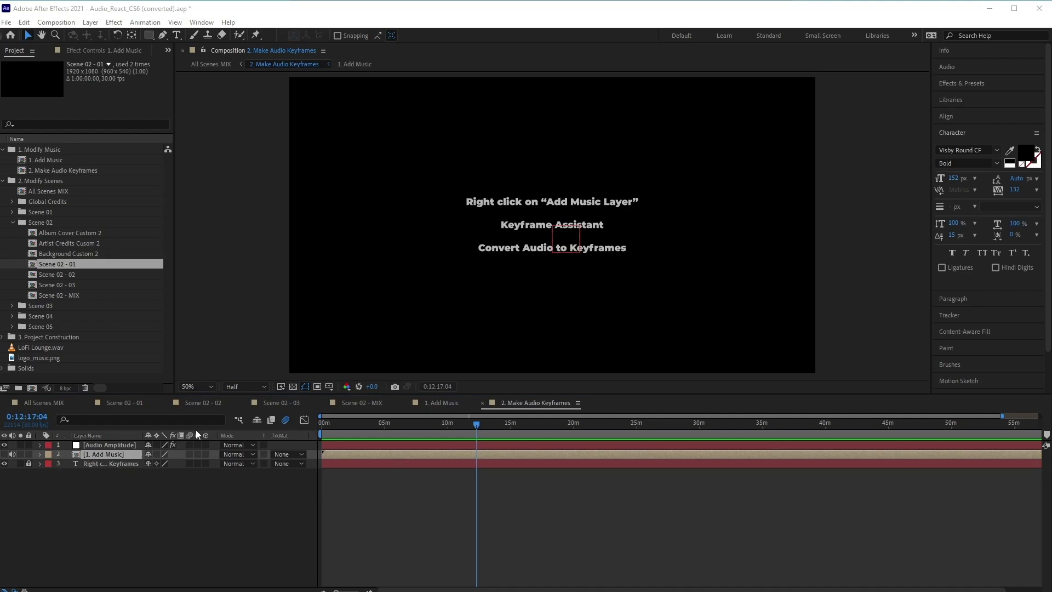
# Check 1. Add Music near 0:00:47:24, then scrub All Scenes MIX back to 0:00:29:15.
pyautogui.click(443, 404)
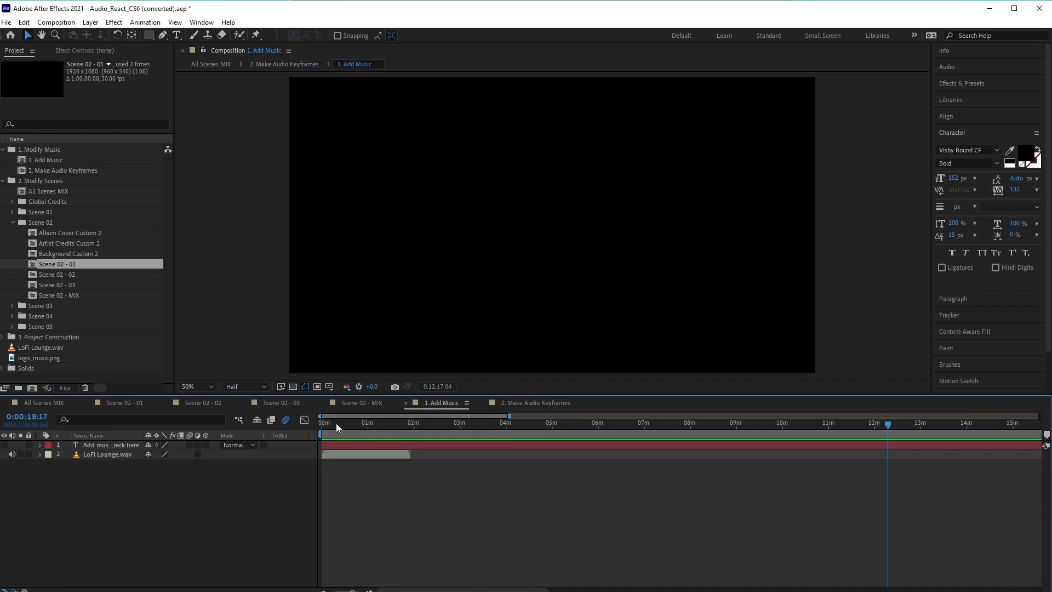
pyautogui.moveTo(336, 423); pyautogui.dragTo(358, 429)
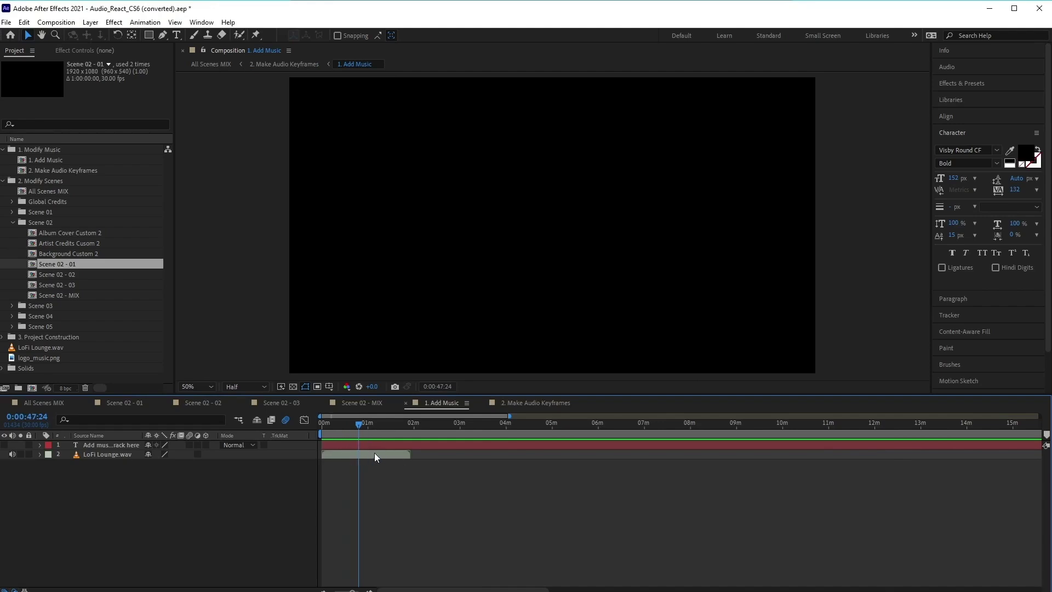
pyautogui.click(37, 402)
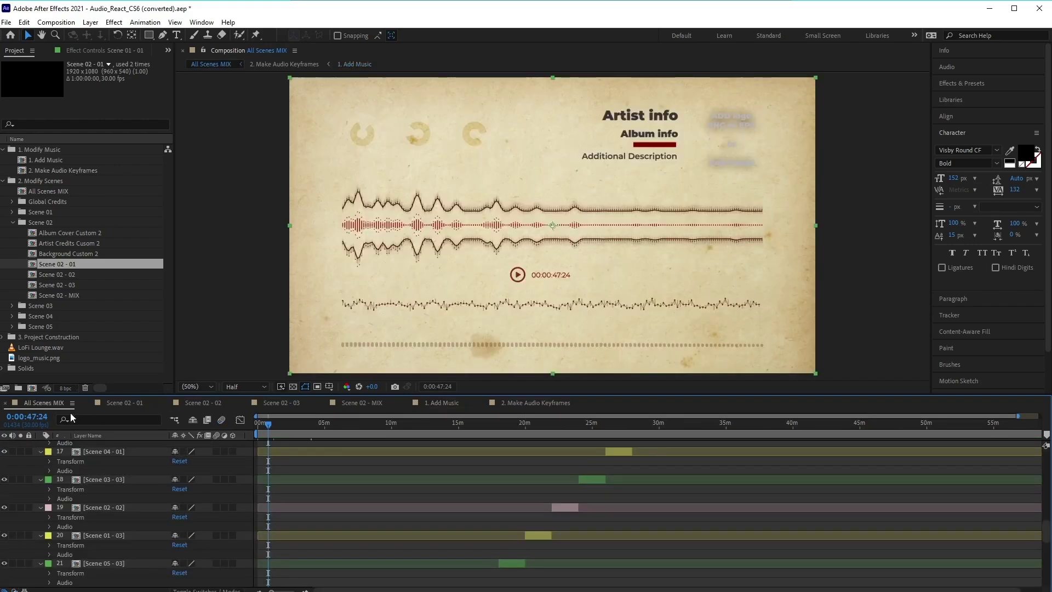
pyautogui.click(306, 426)
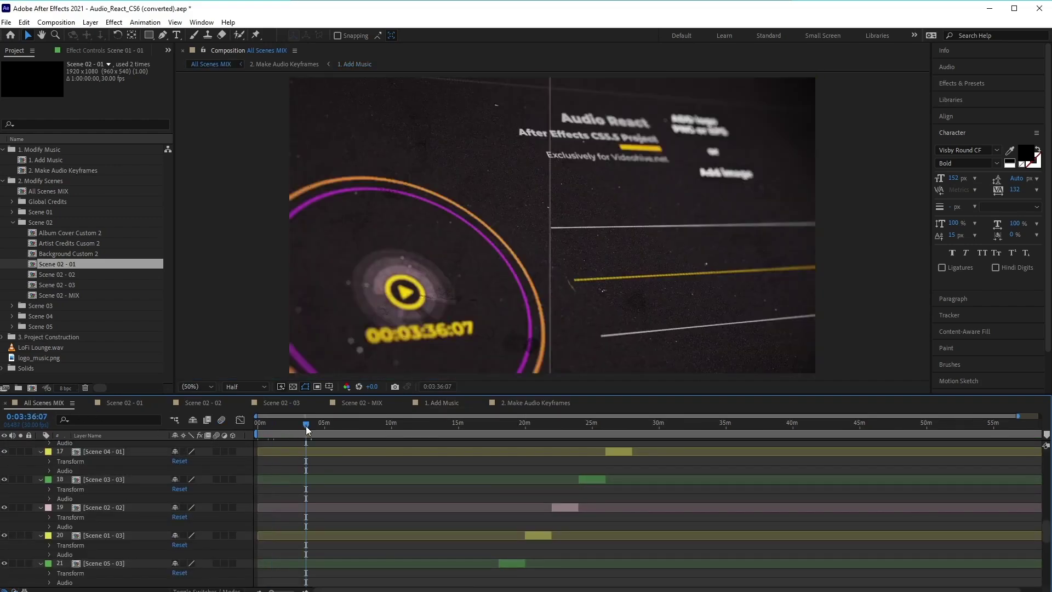
pyautogui.click(381, 422)
pyautogui.moveTo(290, 426); pyautogui.dragTo(264, 426)
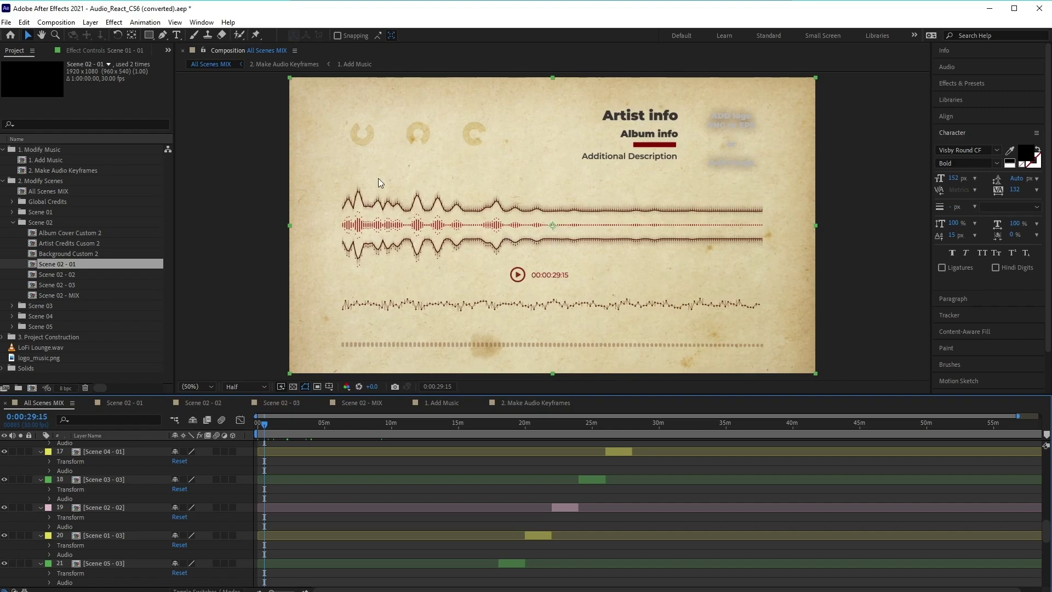
# Open and preview Scene 02 - 01, then expand Global Credits and select Album Cover Global.
pyautogui.doubleClick(429, 268)
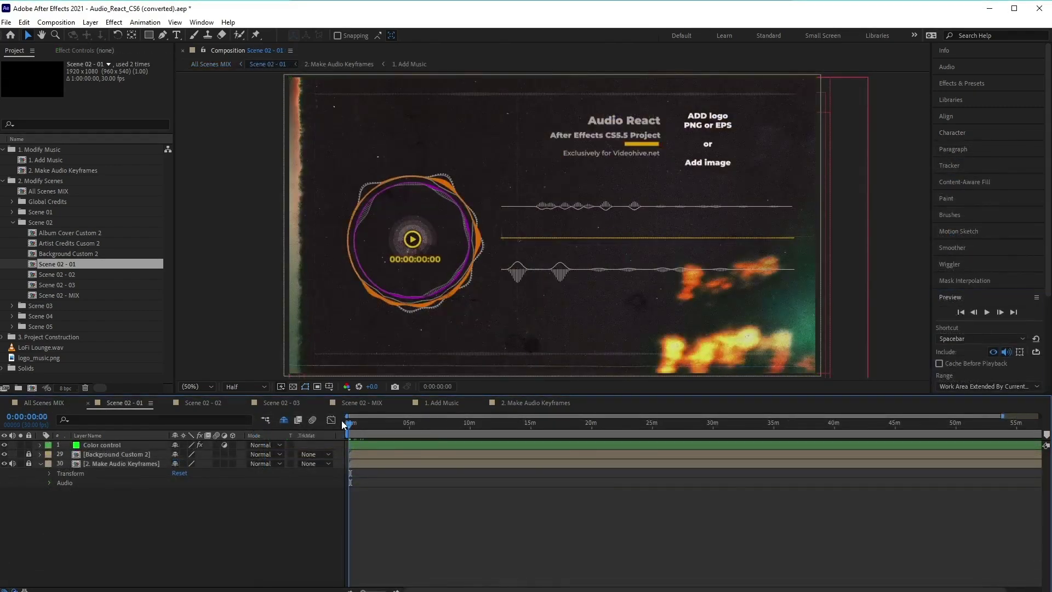
pyautogui.click(985, 316)
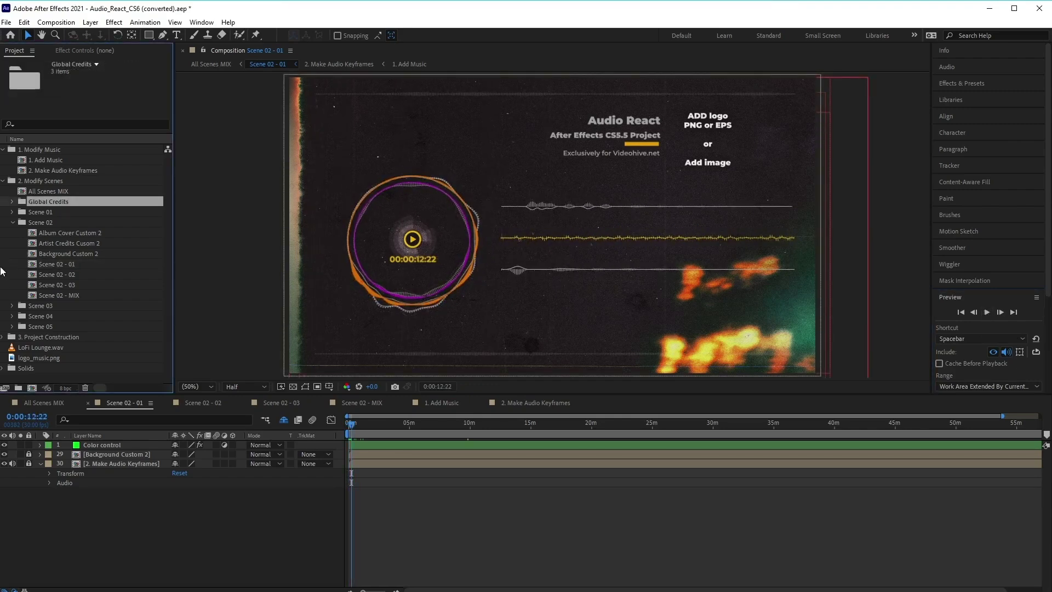
pyautogui.click(53, 183)
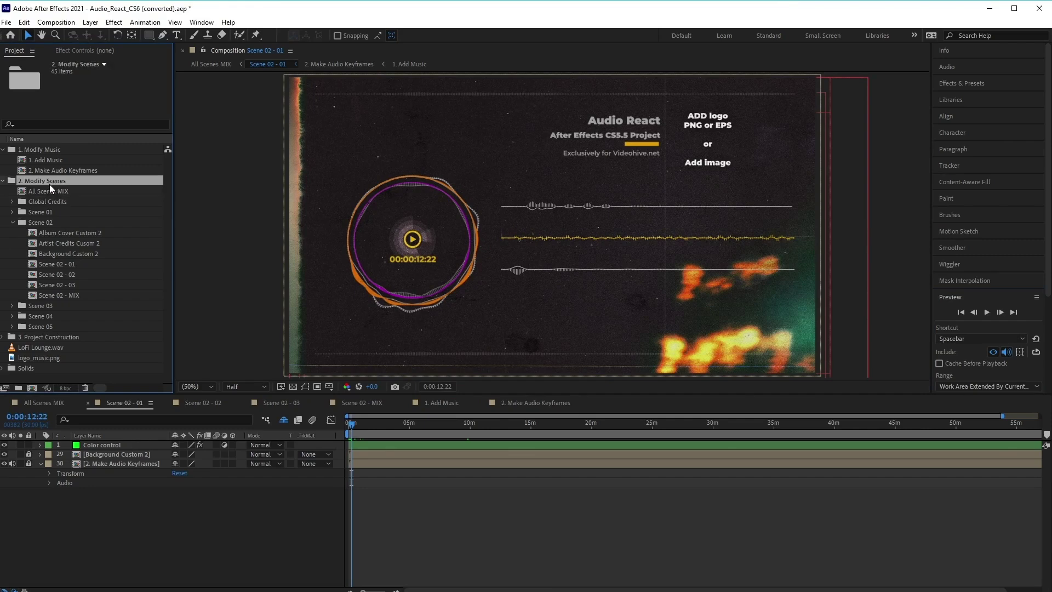
pyautogui.click(56, 203)
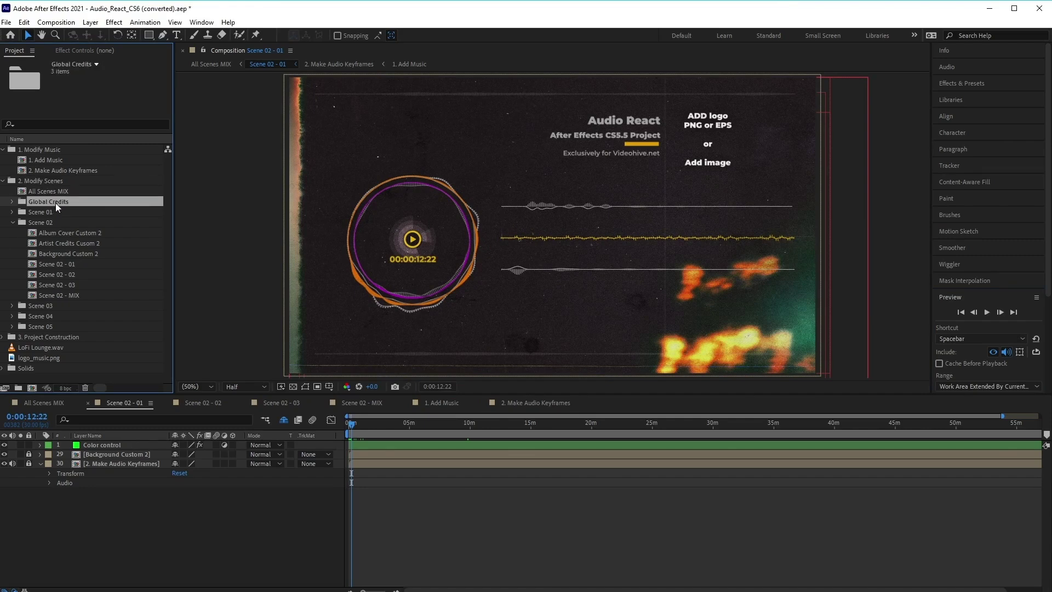
pyautogui.click(12, 201)
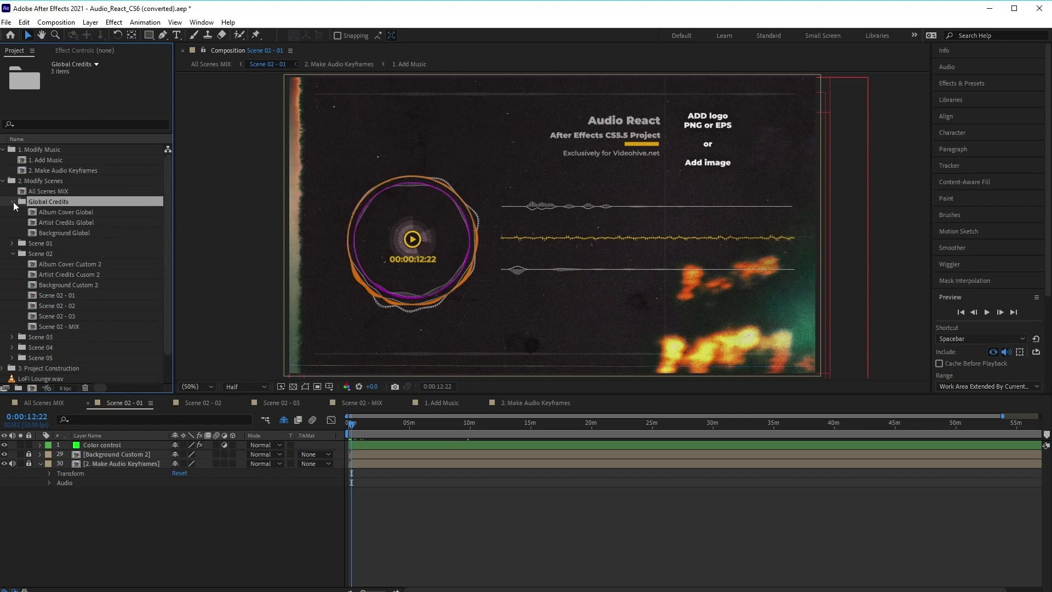
pyautogui.click(82, 212)
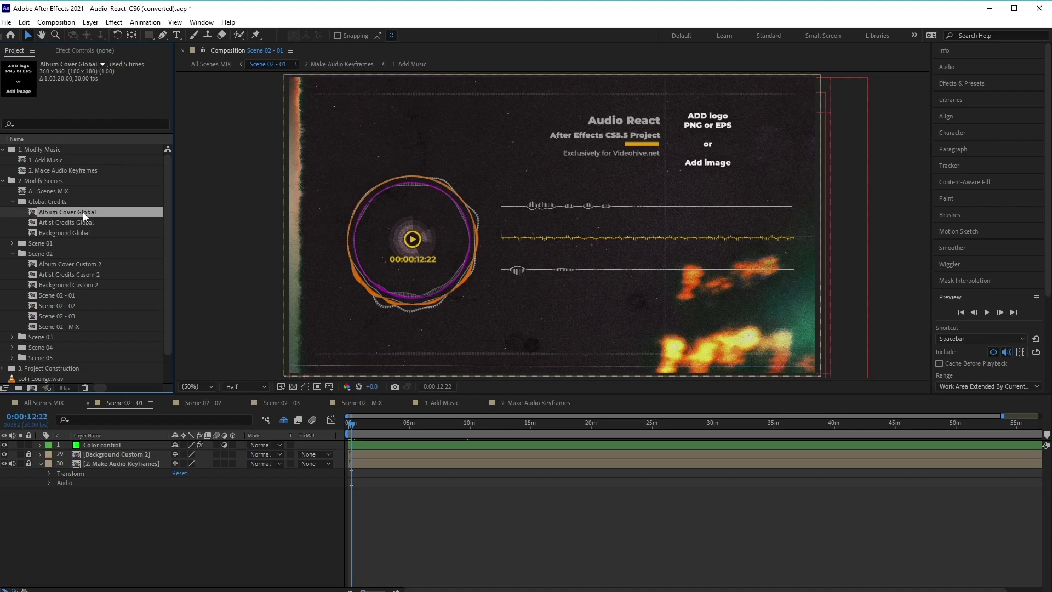
# Open the Album Cover Global composition and hide its placeholder logo text layer.
pyautogui.doubleClick(83, 212)
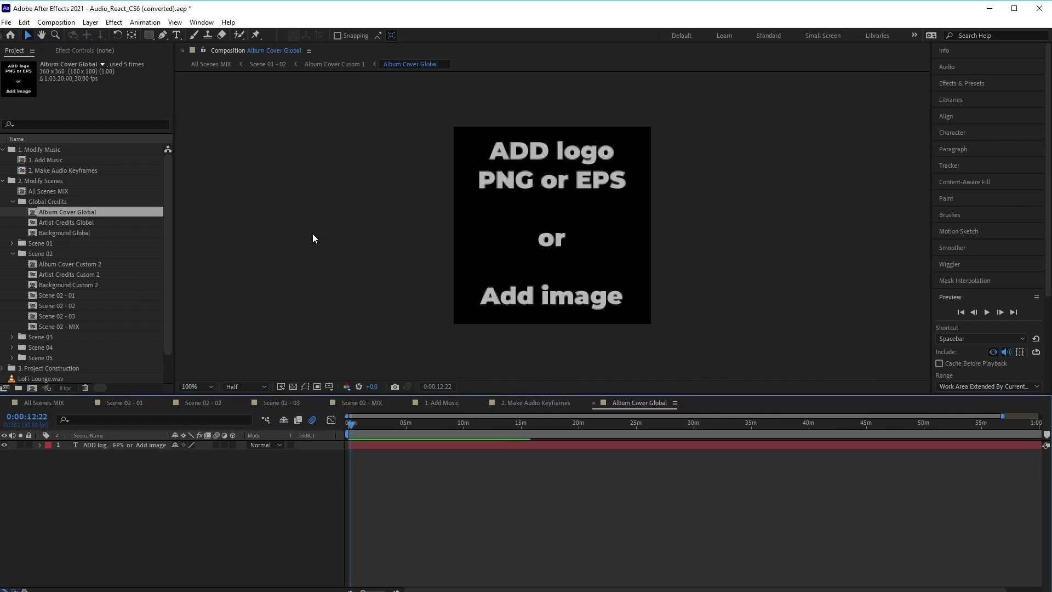
pyautogui.click(135, 446)
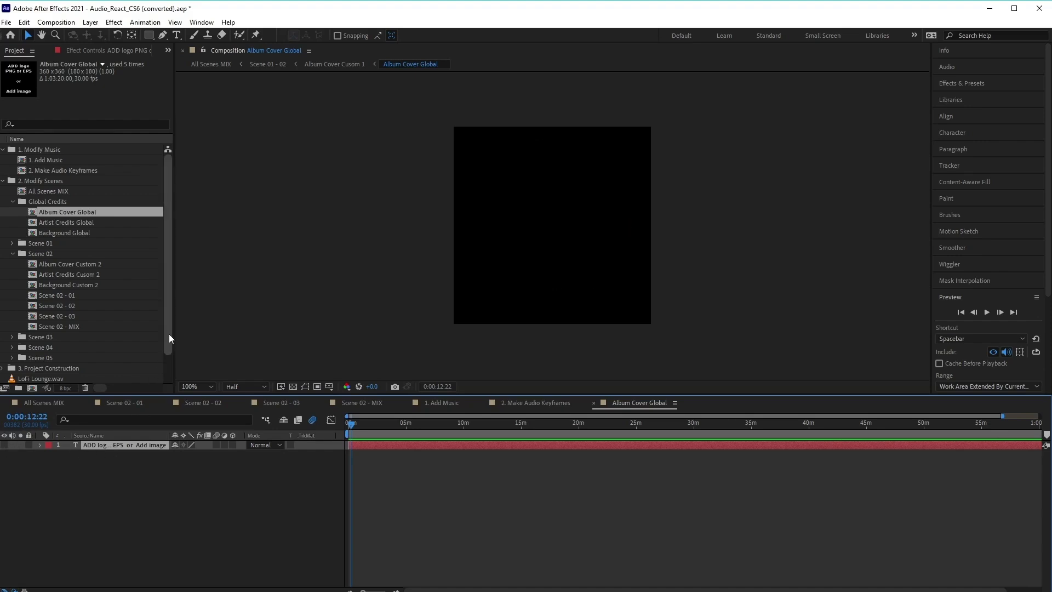
pyautogui.moveTo(169, 333); pyautogui.dragTo(166, 377)
# Add logo_music.png as a layer in the cover and scale it to 17%.
pyautogui.click(51, 359)
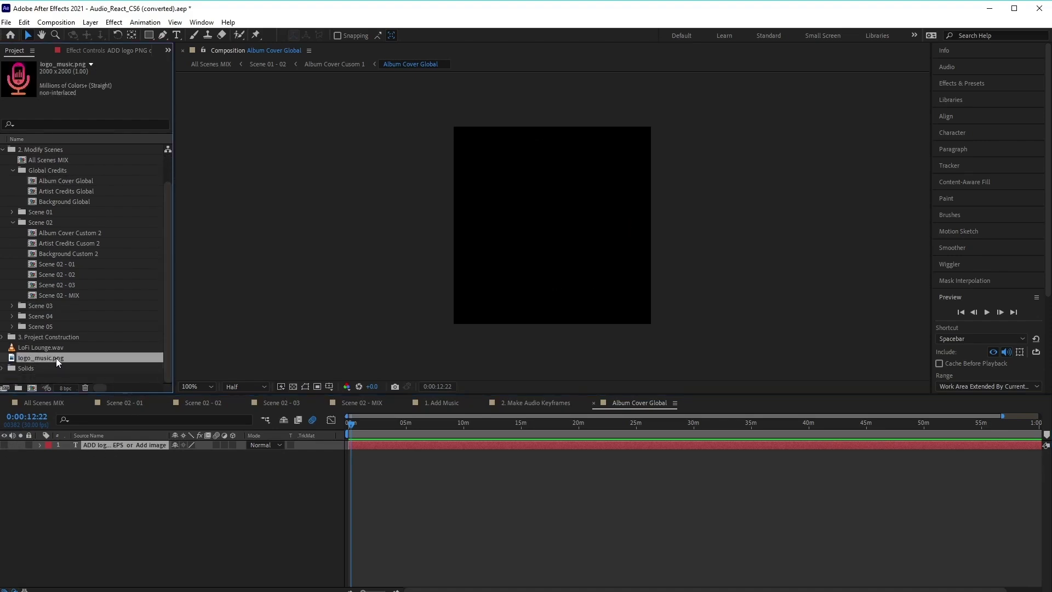
pyautogui.moveTo(56, 357); pyautogui.dragTo(114, 469)
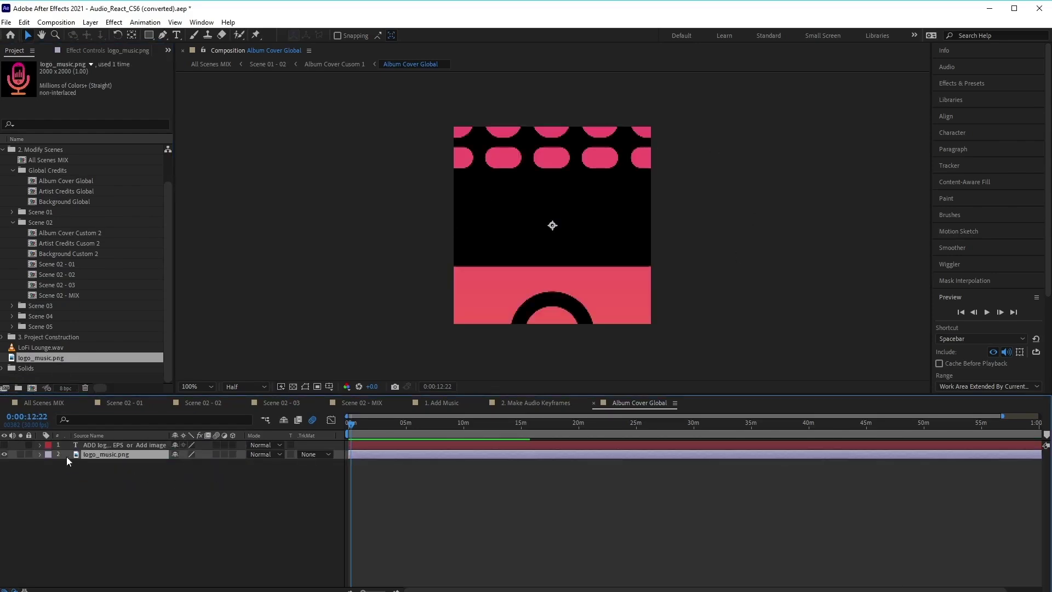
pyautogui.click(41, 453)
pyautogui.click(50, 464)
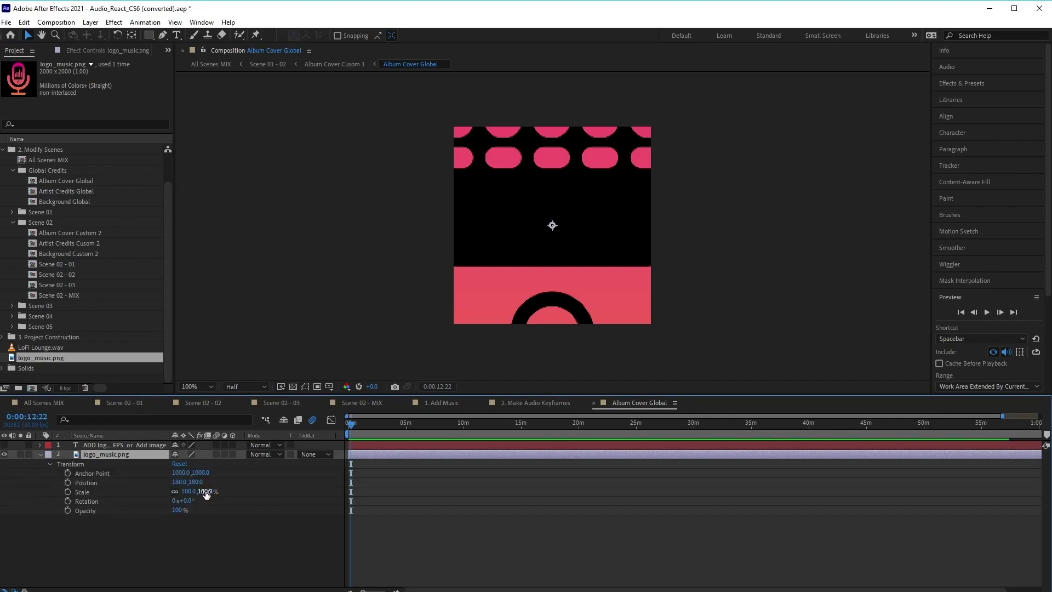
pyautogui.moveTo(205, 493); pyautogui.dragTo(162, 493)
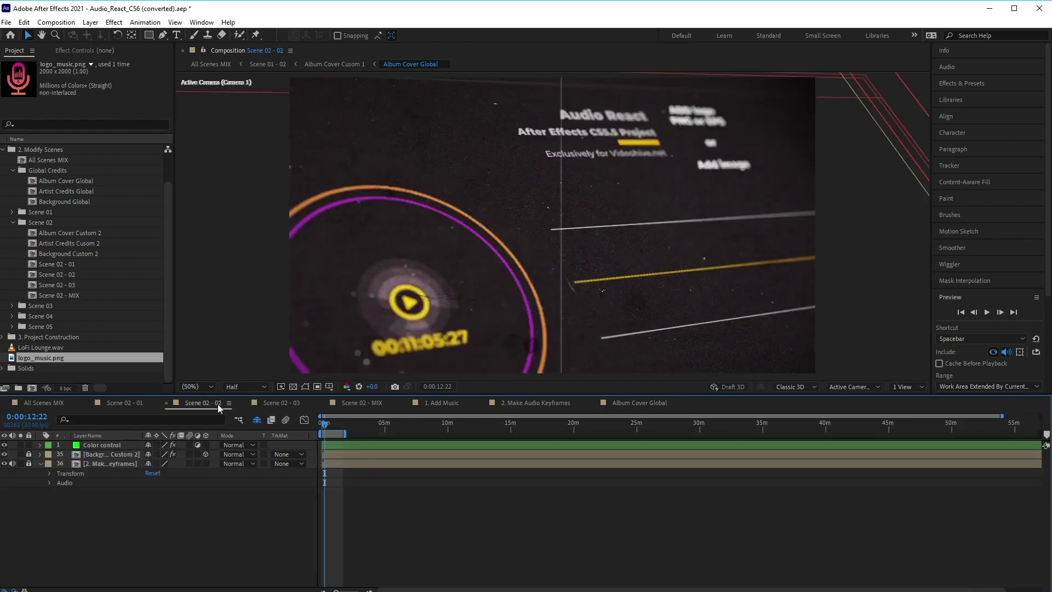
# Check the new logo in Scene 02 - 02 and 02 - 01, then select Artist Credits Global from All Scenes MIX.
pyautogui.click(218, 407)
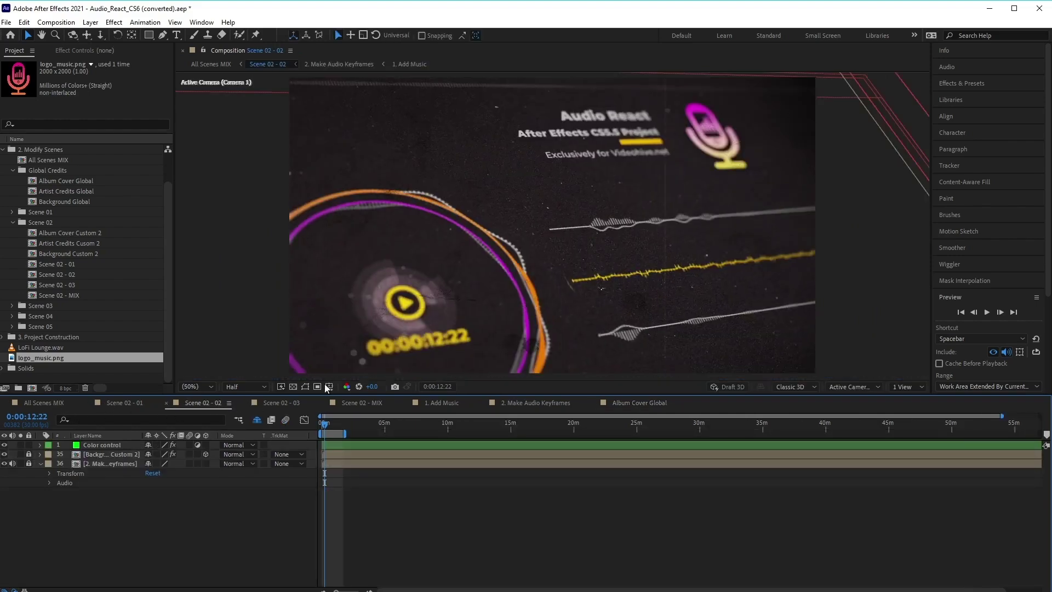
pyautogui.click(121, 403)
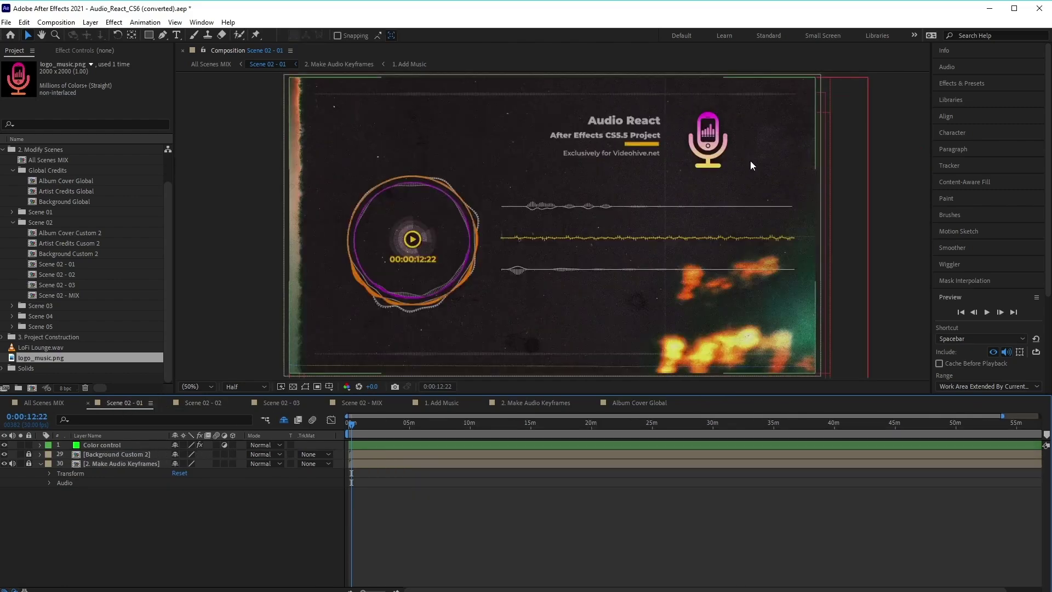
pyautogui.click(54, 404)
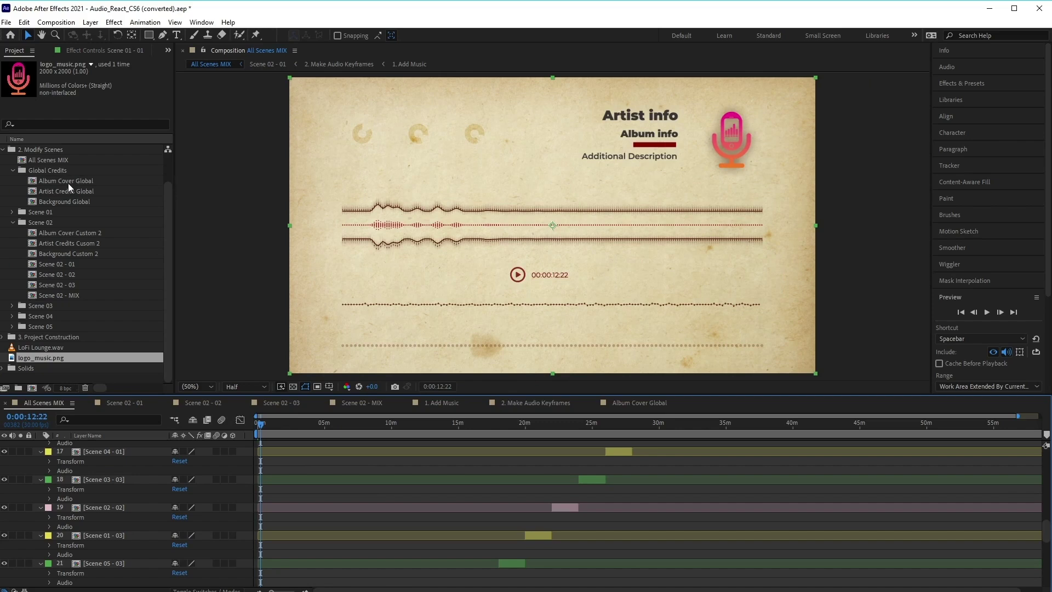
pyautogui.click(86, 190)
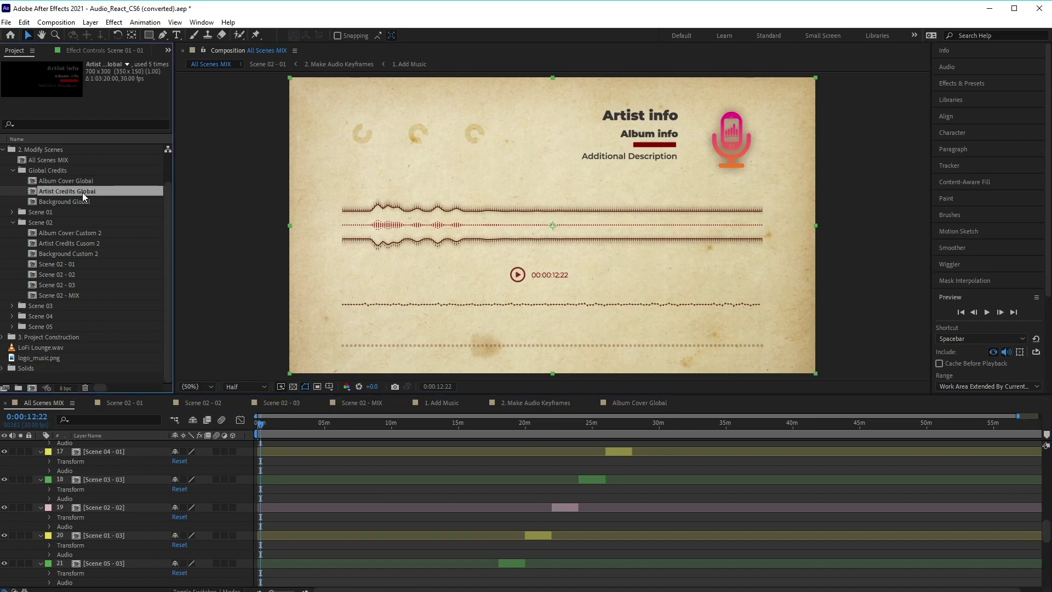
# In Artist Credits Global, replace the Artist info text with 'AUDIO VISUALIZER' and check it in All Scenes MIX.
pyautogui.doubleClick(82, 192)
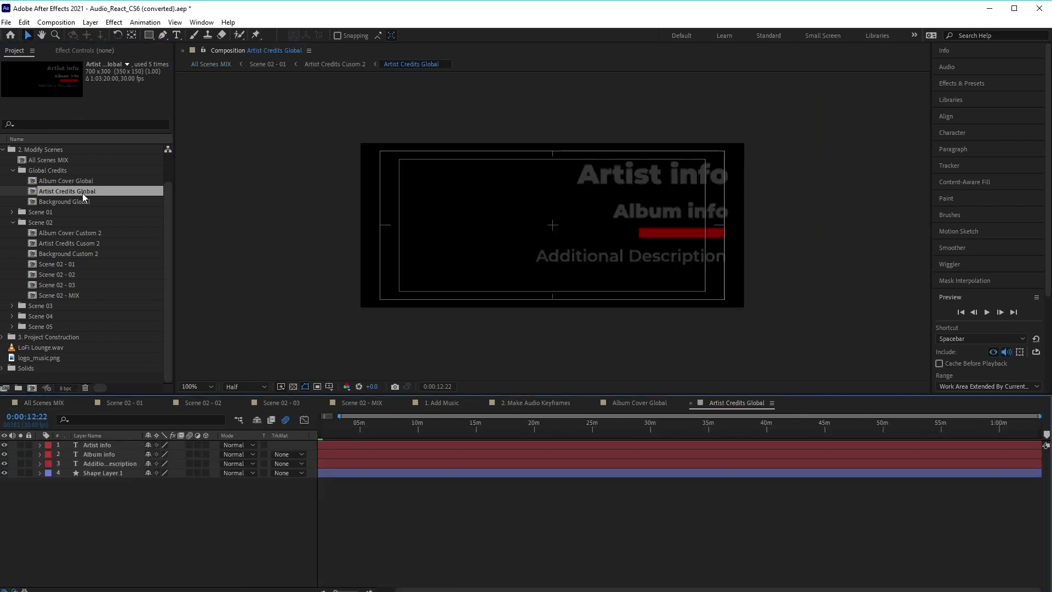
pyautogui.click(629, 177)
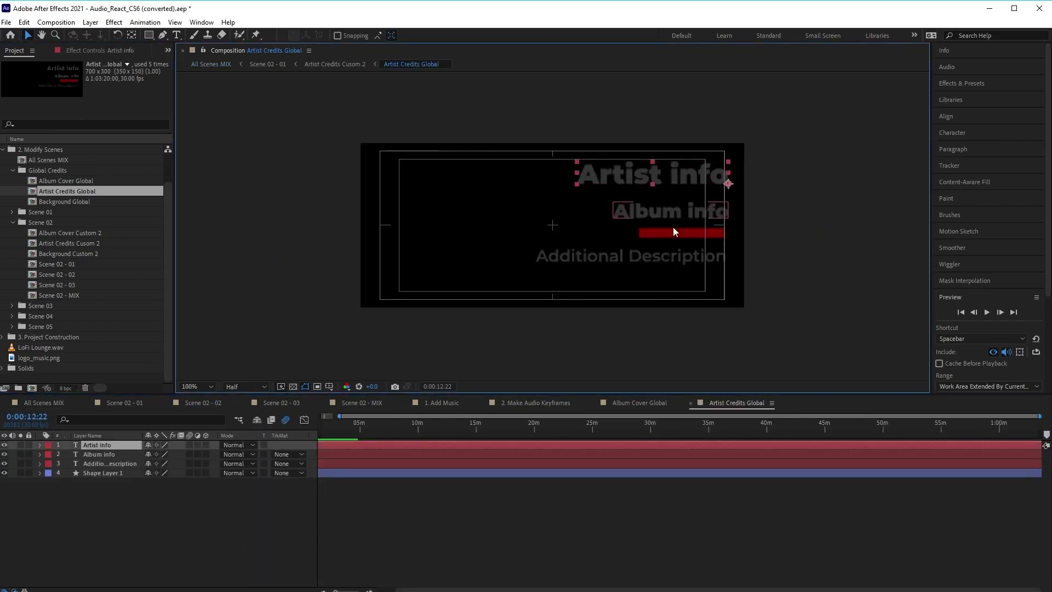
pyautogui.click(101, 443)
pyautogui.doubleClick(80, 445)
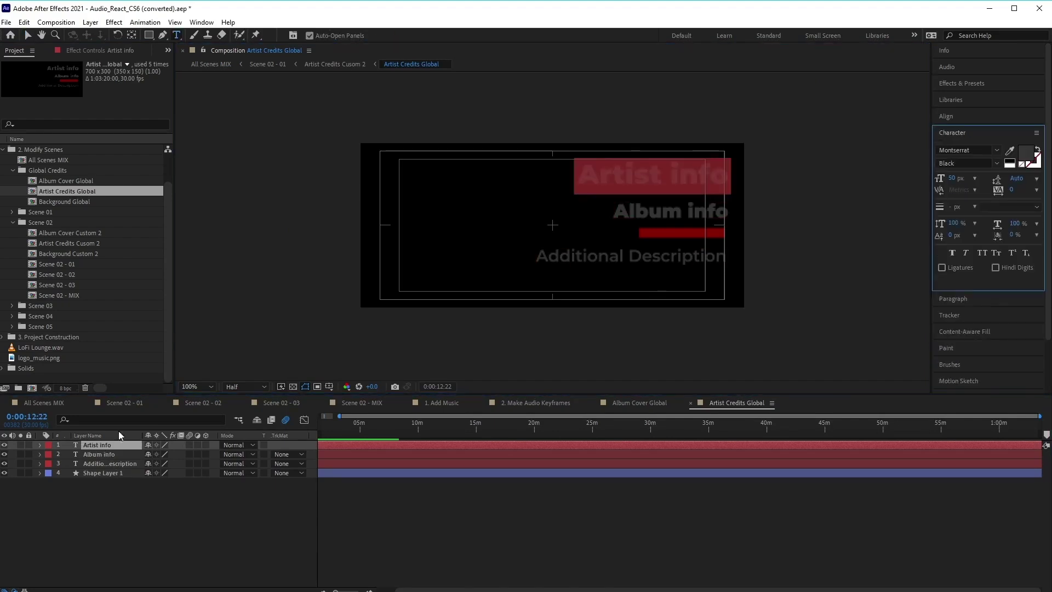
pyautogui.click(591, 177)
pyautogui.hotkey('ctrl', 'a')
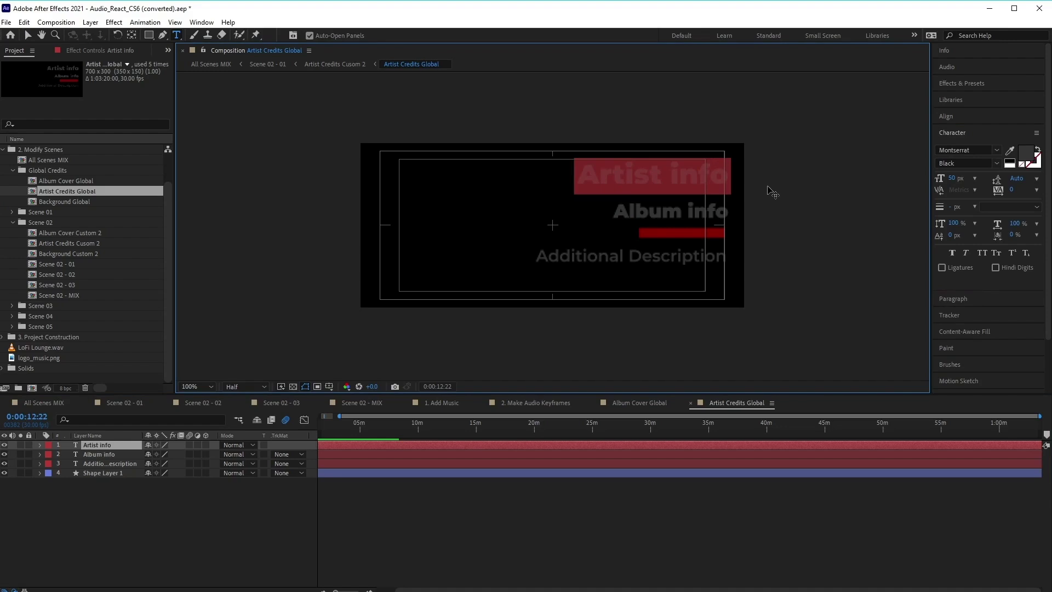
pyautogui.write('AUDIO')
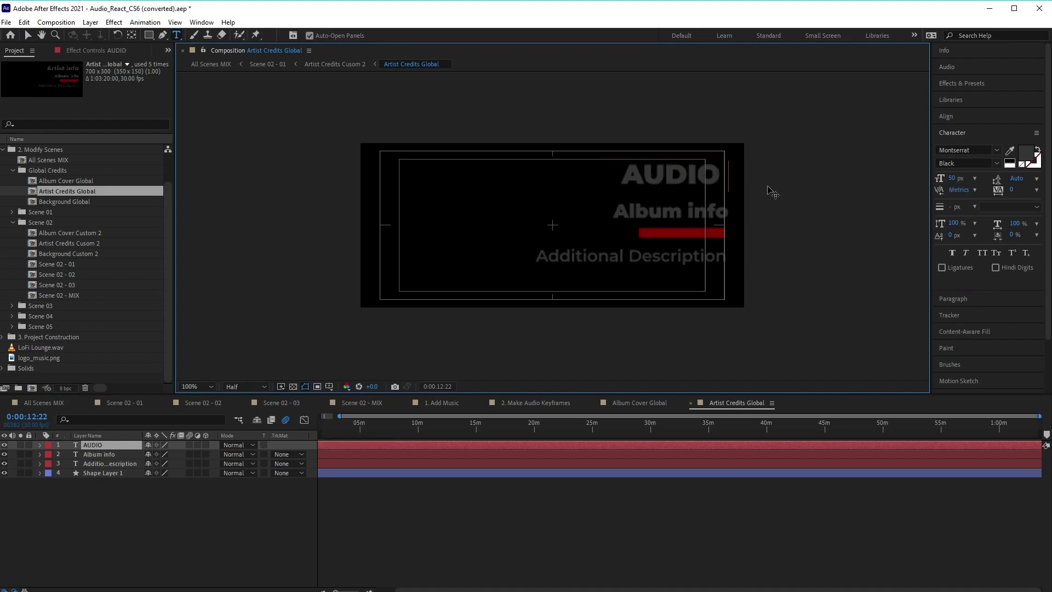
pyautogui.write(' VISUALI')
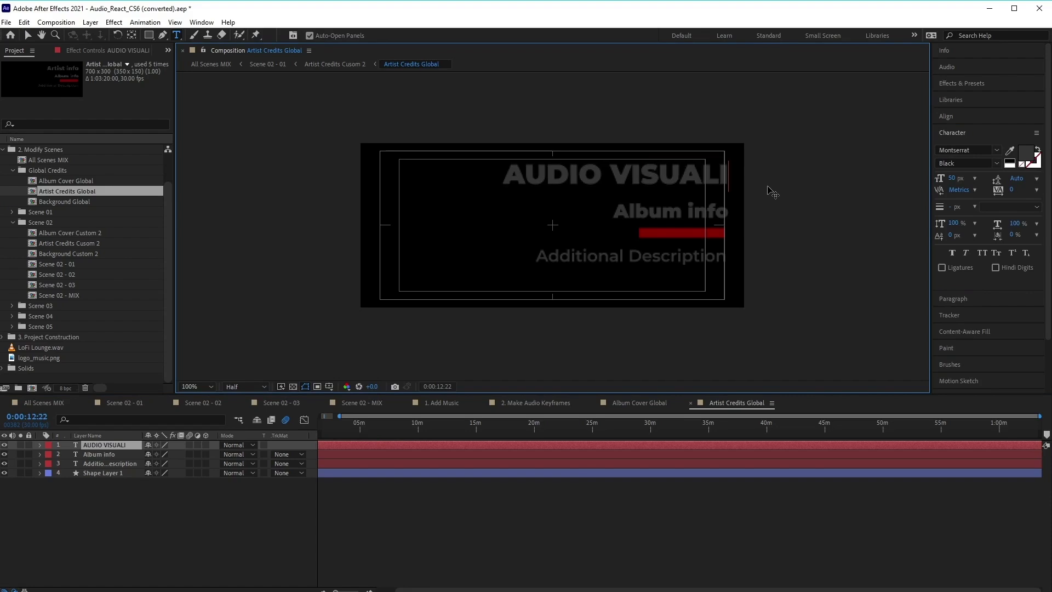
pyautogui.write('ZER')
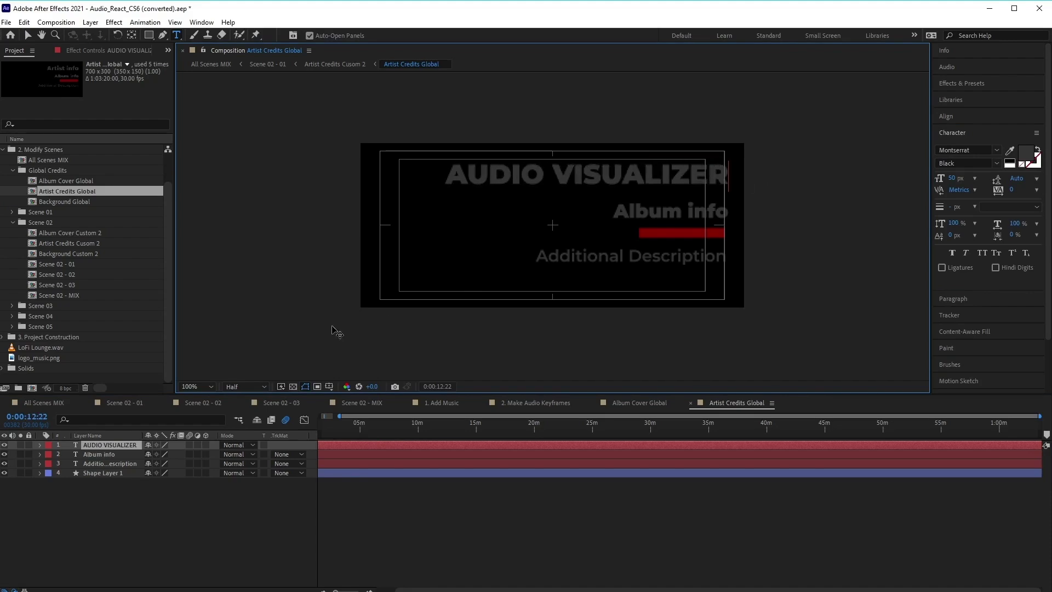
pyautogui.click(61, 404)
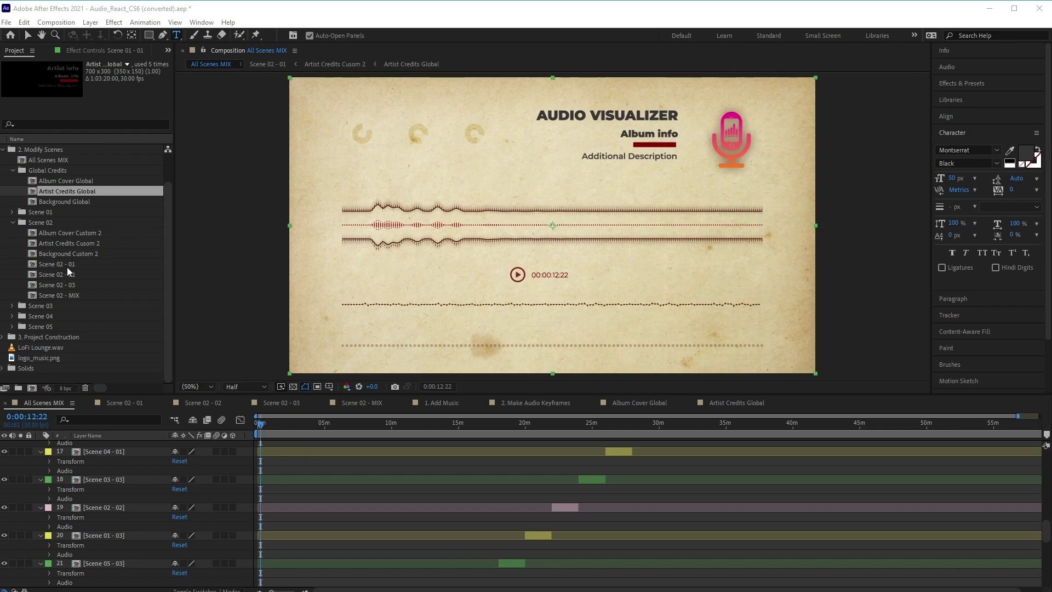
pyautogui.doubleClick(68, 265)
pyautogui.click(80, 234)
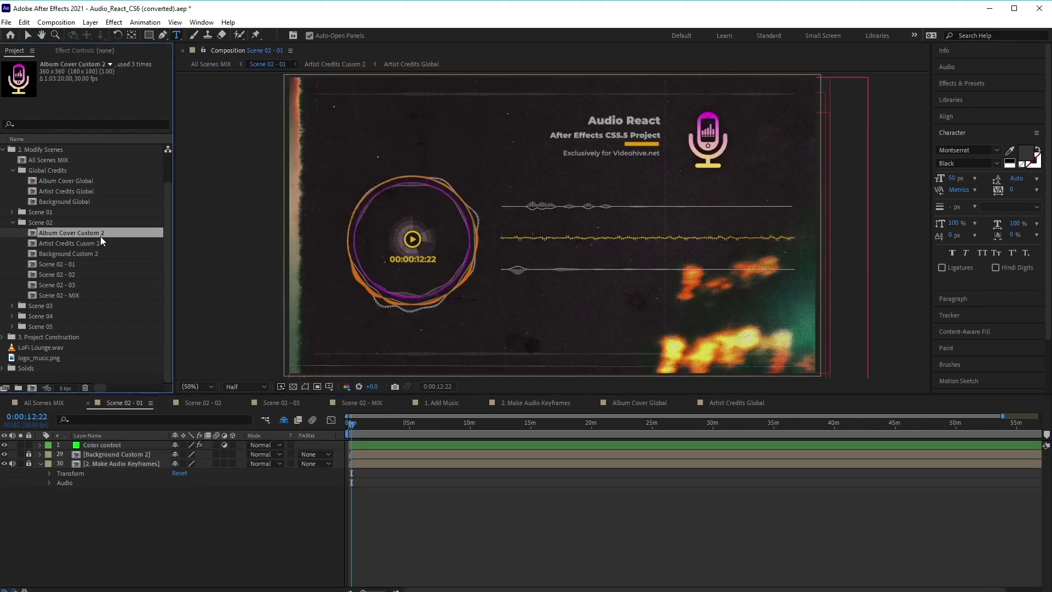
pyautogui.click(99, 245)
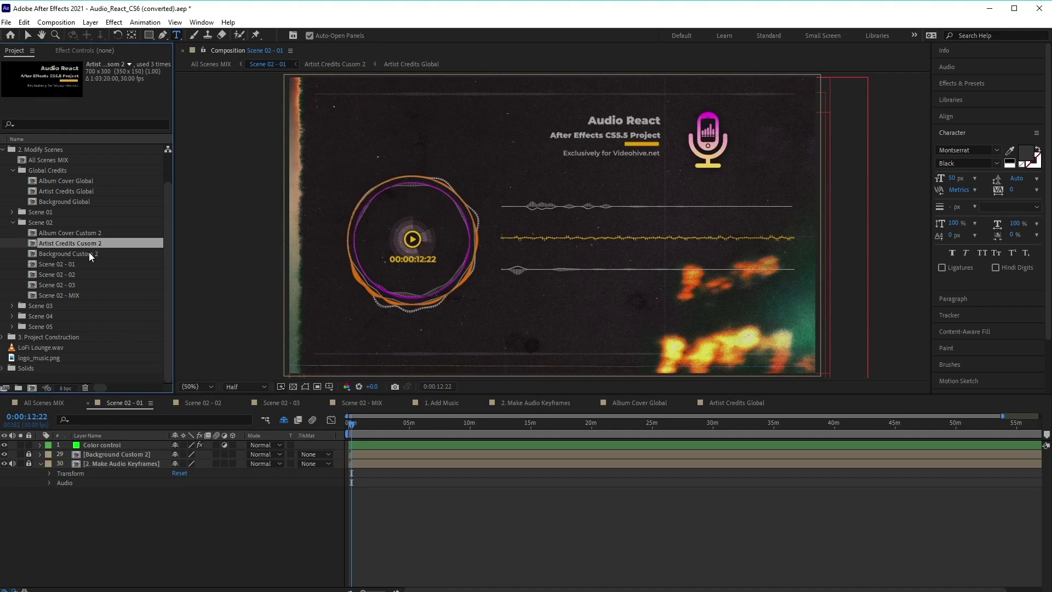
pyautogui.click(88, 253)
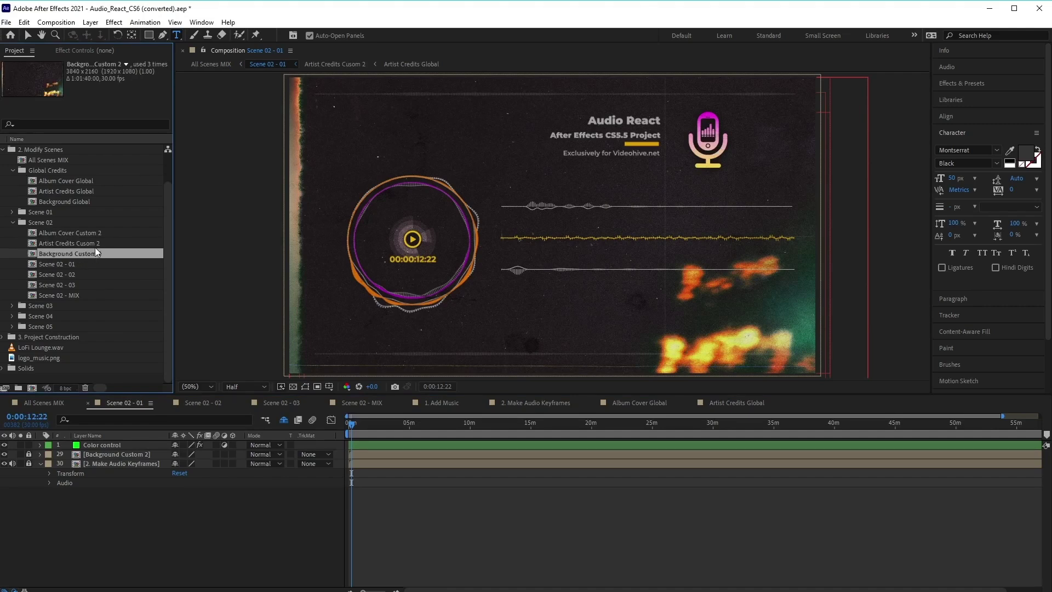
pyautogui.click(94, 244)
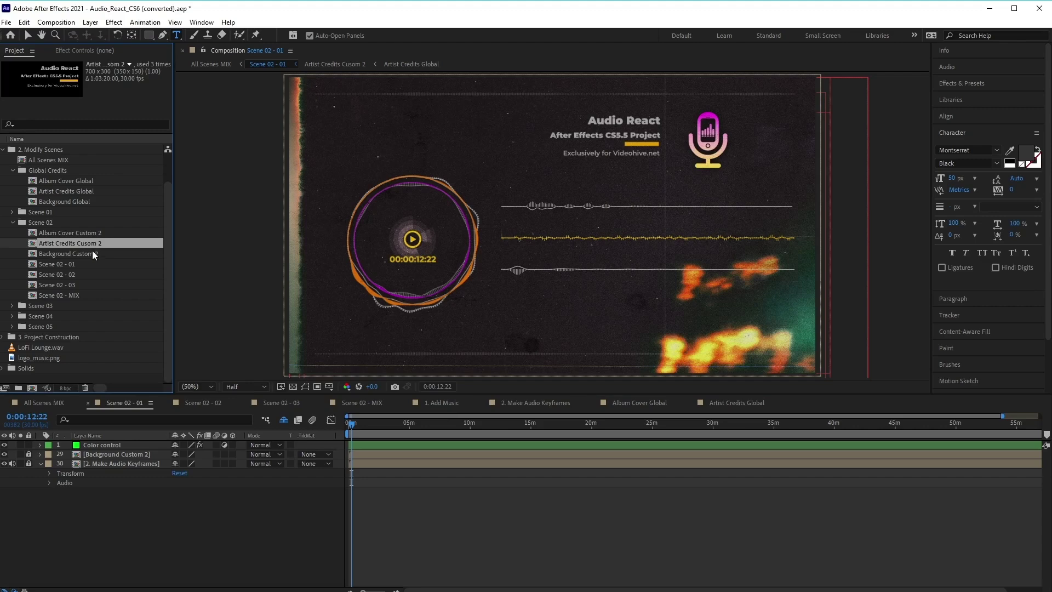
pyautogui.click(90, 252)
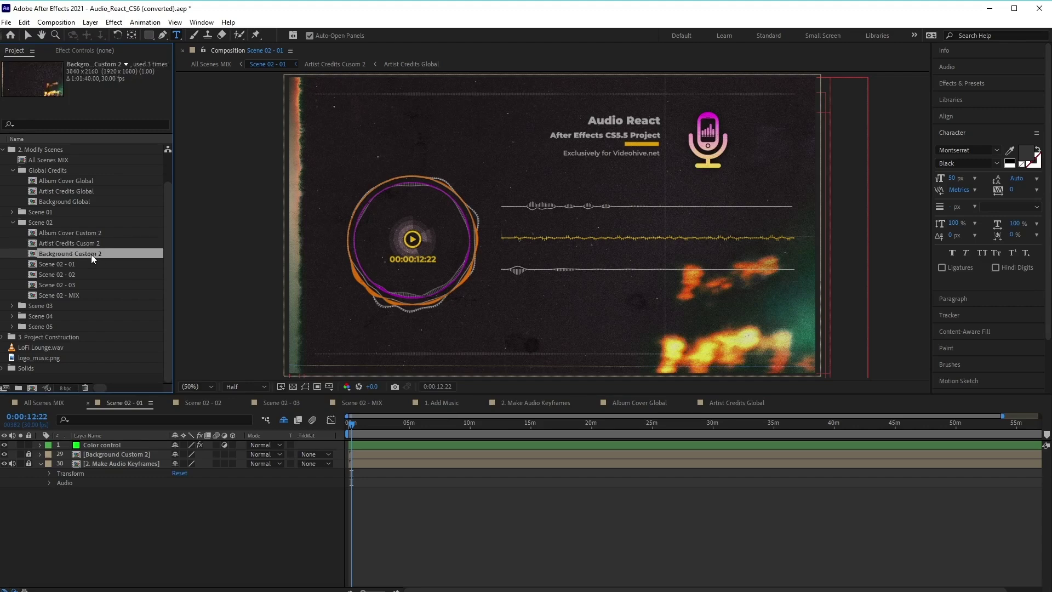
pyautogui.doubleClick(91, 254)
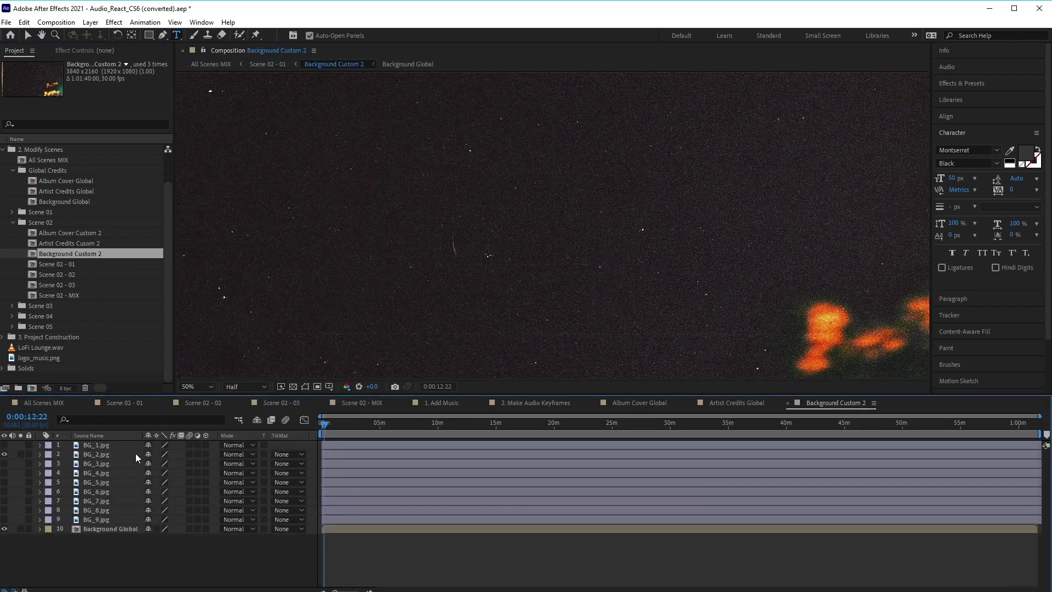
pyautogui.scroll(-2, 314, 285)
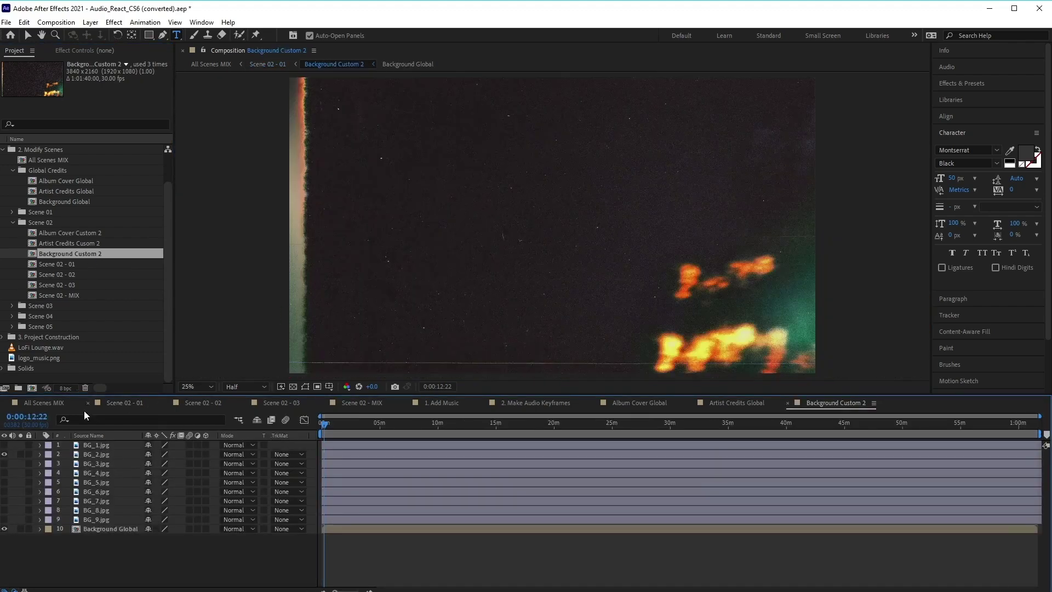
pyautogui.click(4, 454)
pyautogui.click(5, 464)
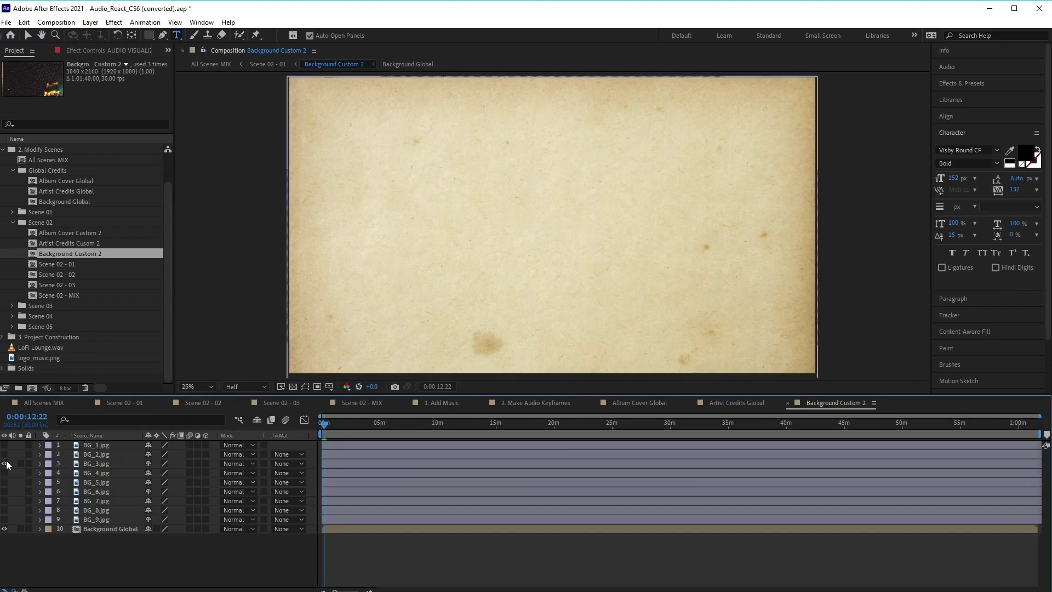
pyautogui.click(5, 463)
pyautogui.click(4, 473)
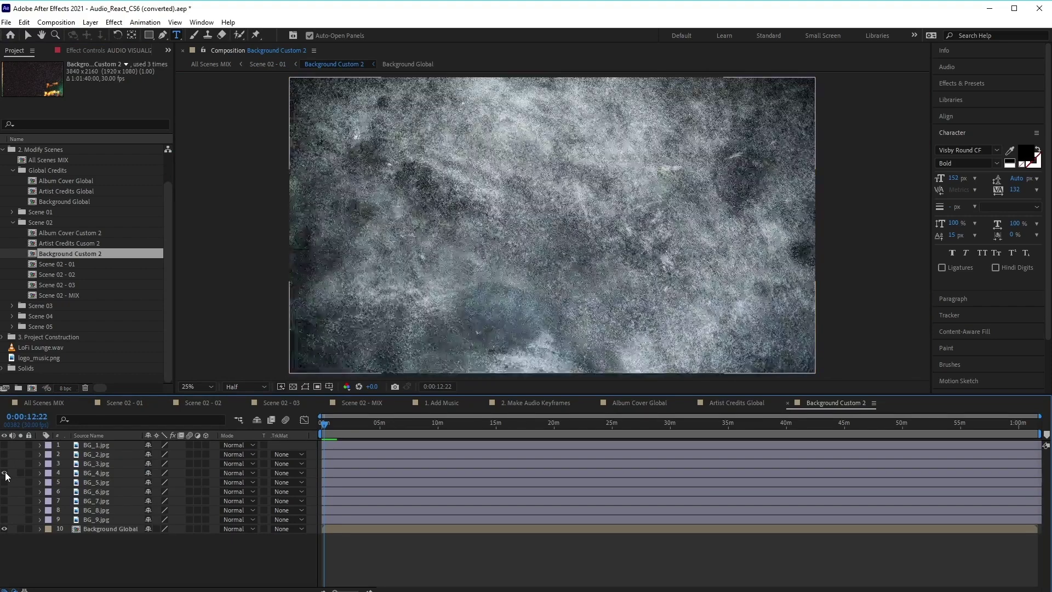
pyautogui.click(4, 473)
pyautogui.click(4, 483)
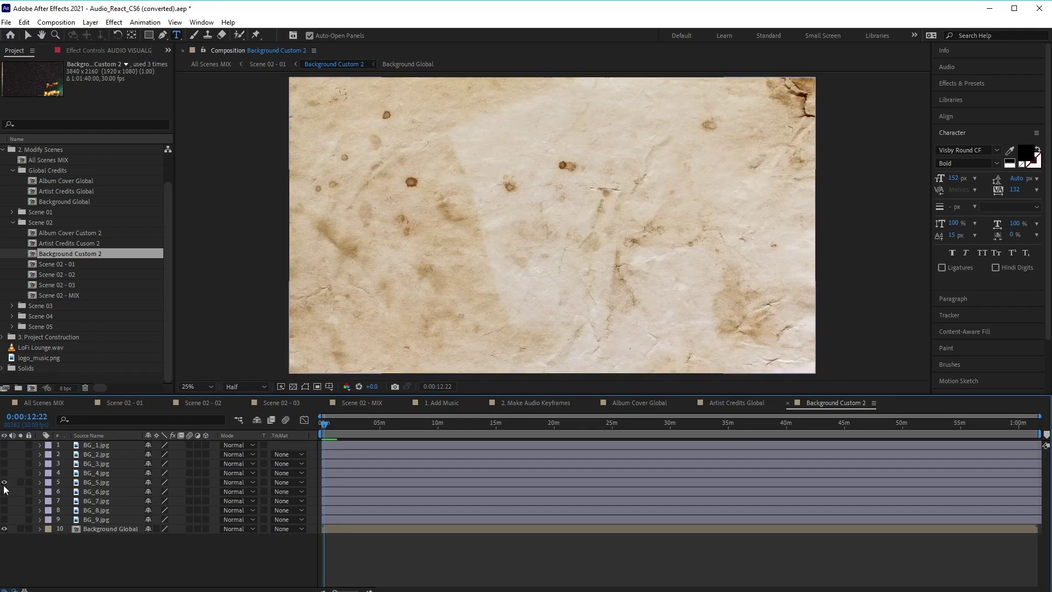
pyautogui.click(5, 482)
pyautogui.click(4, 492)
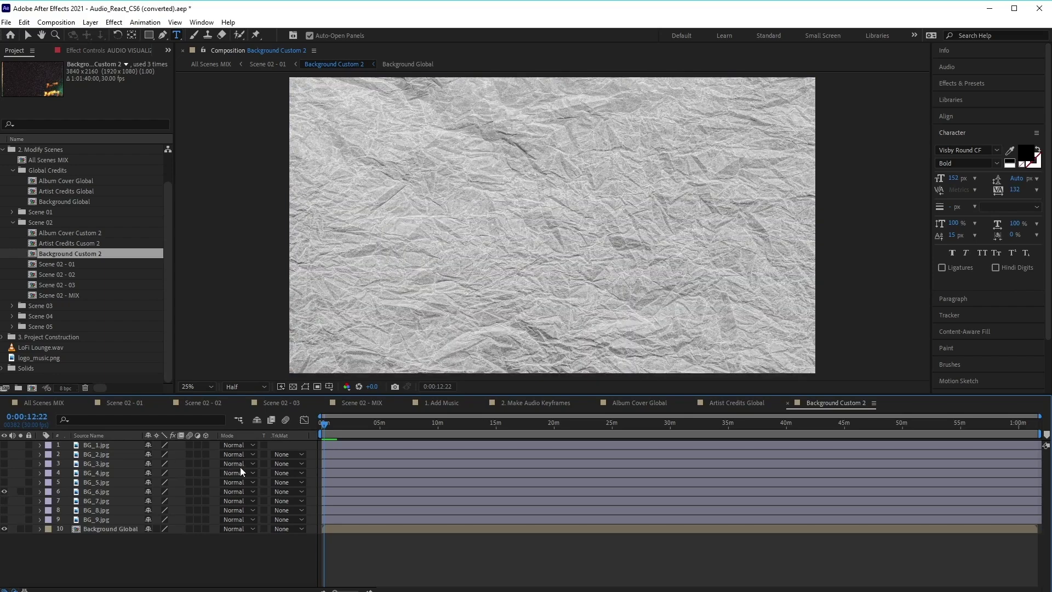
pyautogui.click(133, 403)
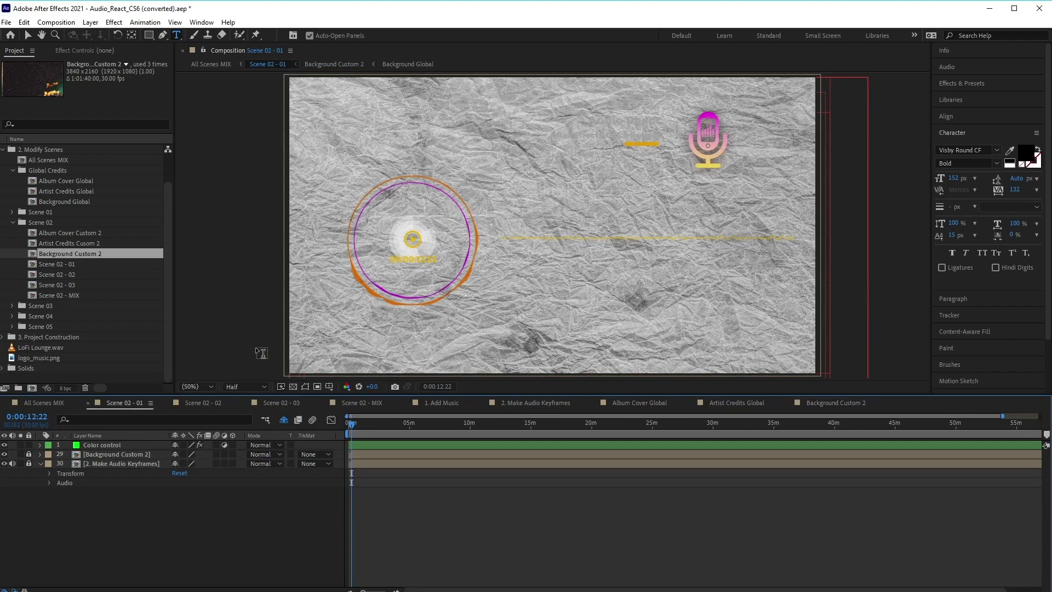
pyautogui.click(827, 404)
pyautogui.click(5, 491)
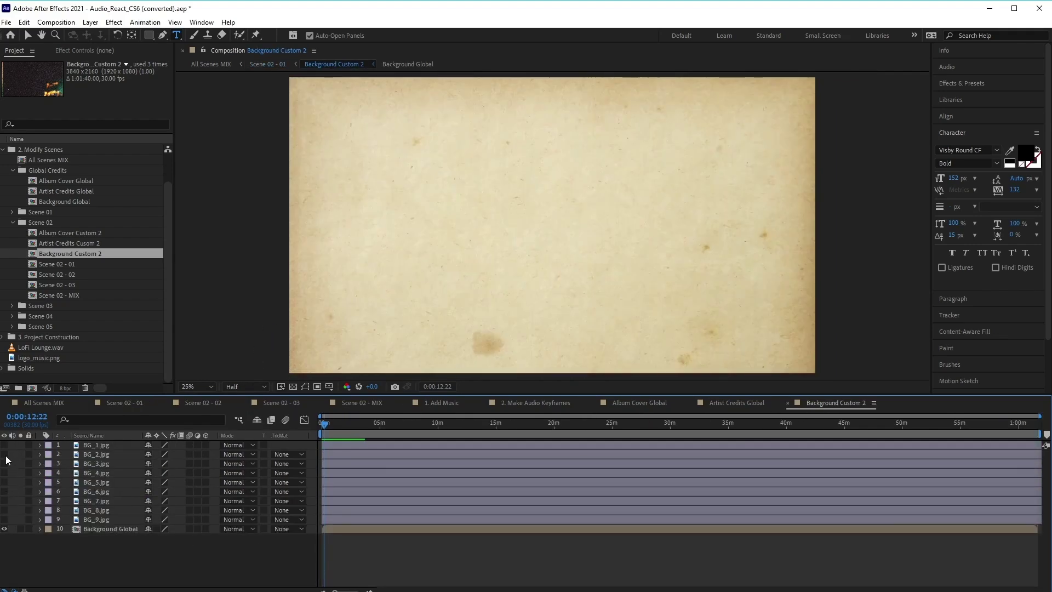
pyautogui.click(6, 454)
pyautogui.click(125, 406)
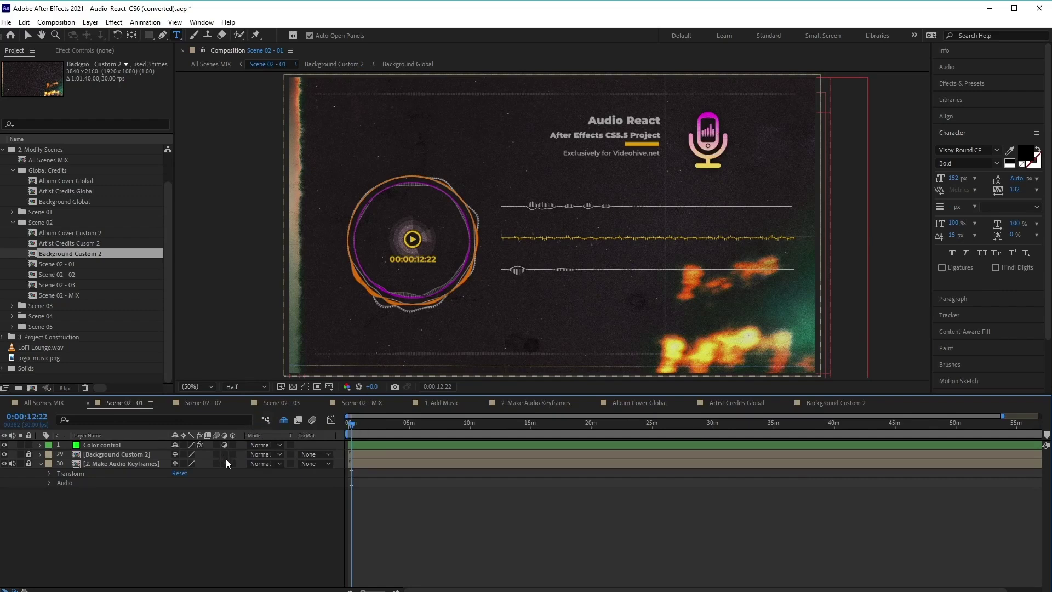
# Show the Color control layer's Effect Controls with the Wave 1–5 and Timer colors.
pyautogui.click(107, 444)
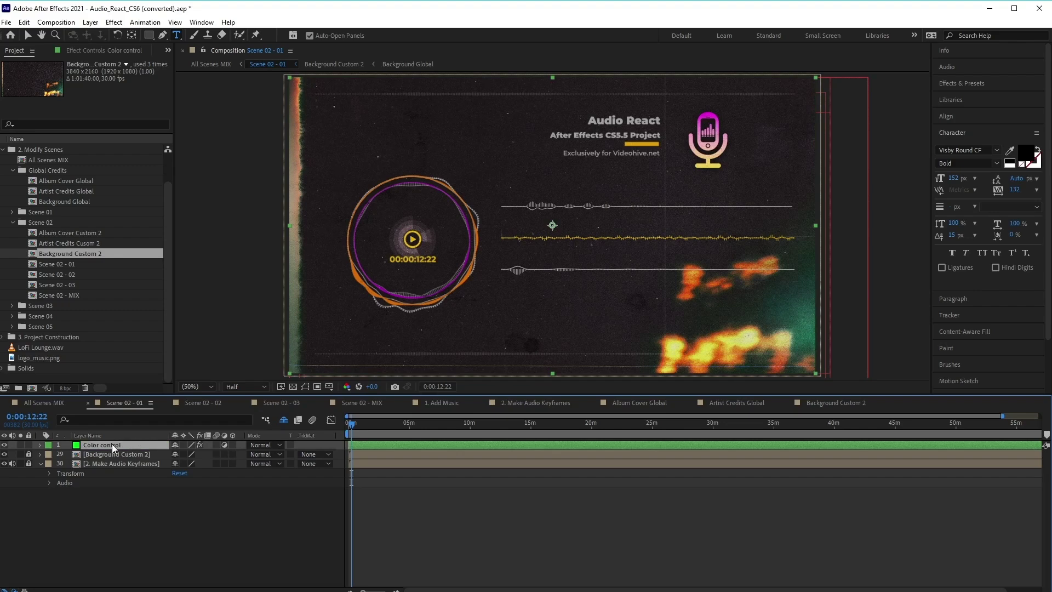
pyautogui.click(101, 49)
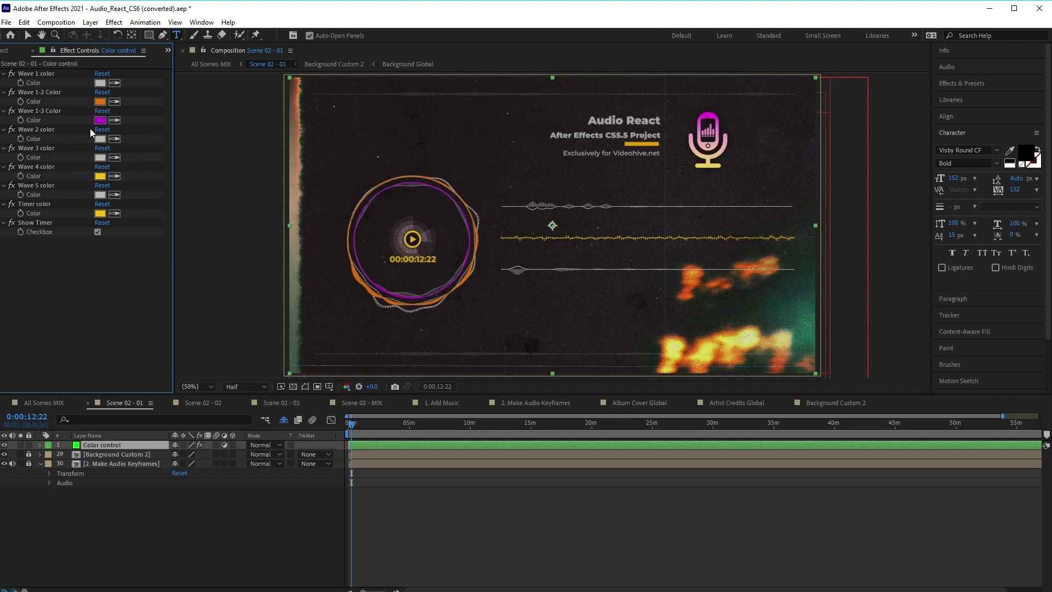
# Set Wave 1-2 to blue 1730EB, Wave 1-3 to cyan 23D2D8 and Wave 4 to magenta.
pyautogui.click(100, 102)
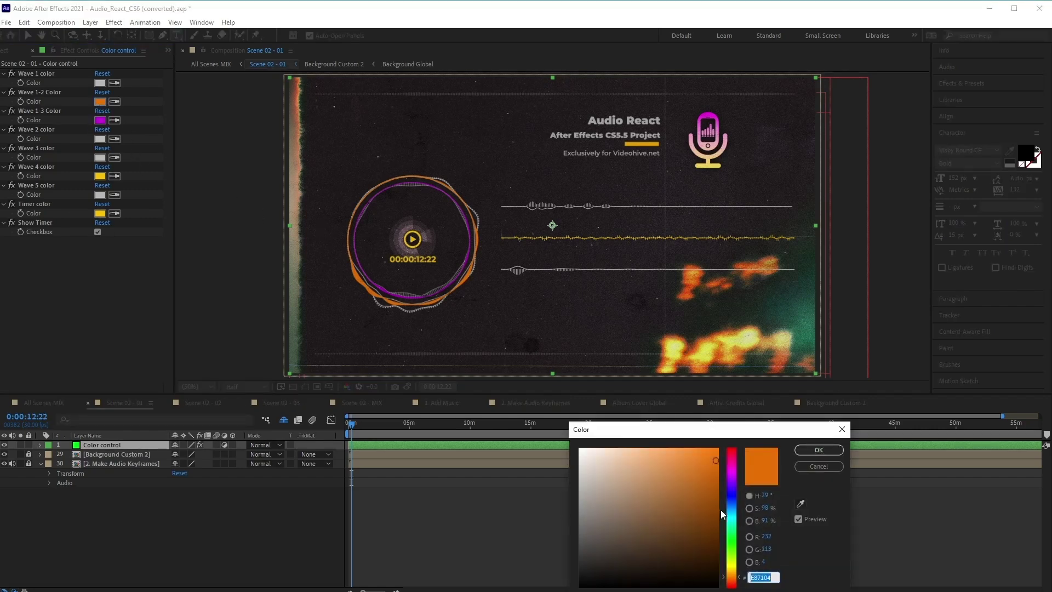
pyautogui.click(728, 498)
pyautogui.moveTo(671, 505)
pyautogui.mouseDown()
pyautogui.moveTo(686, 470)
pyautogui.moveTo(705, 458)
pyautogui.mouseUp()
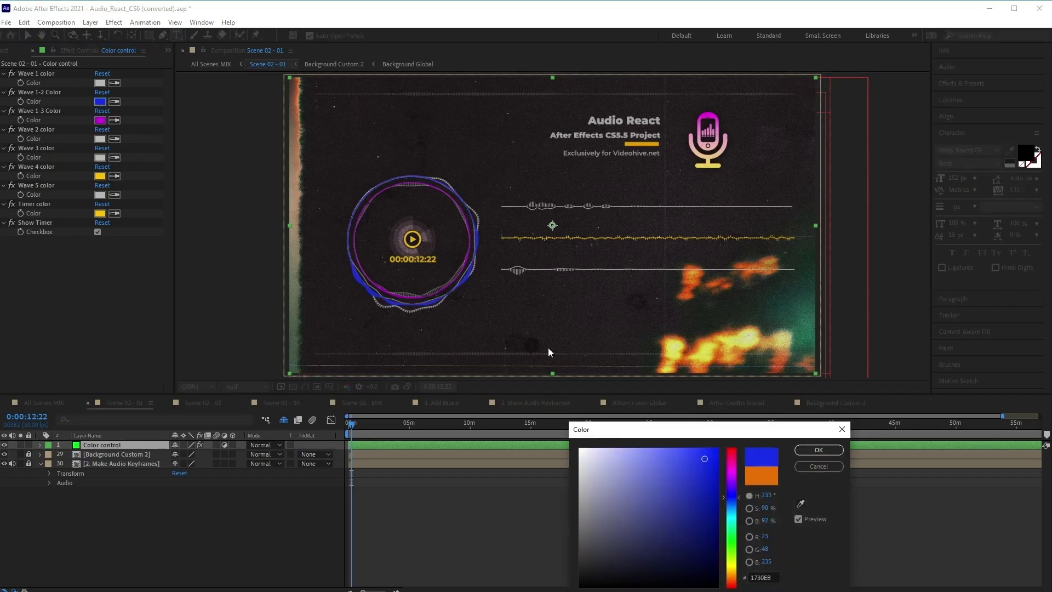
pyautogui.click(817, 451)
pyautogui.click(101, 121)
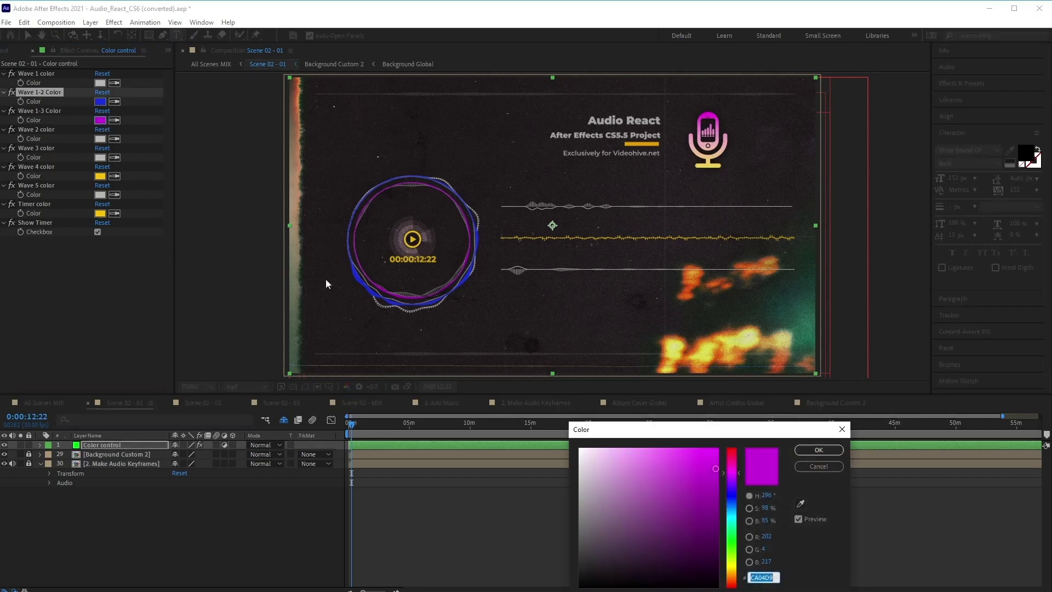
pyautogui.moveTo(735, 525); pyautogui.dragTo(733, 518)
pyautogui.click(696, 469)
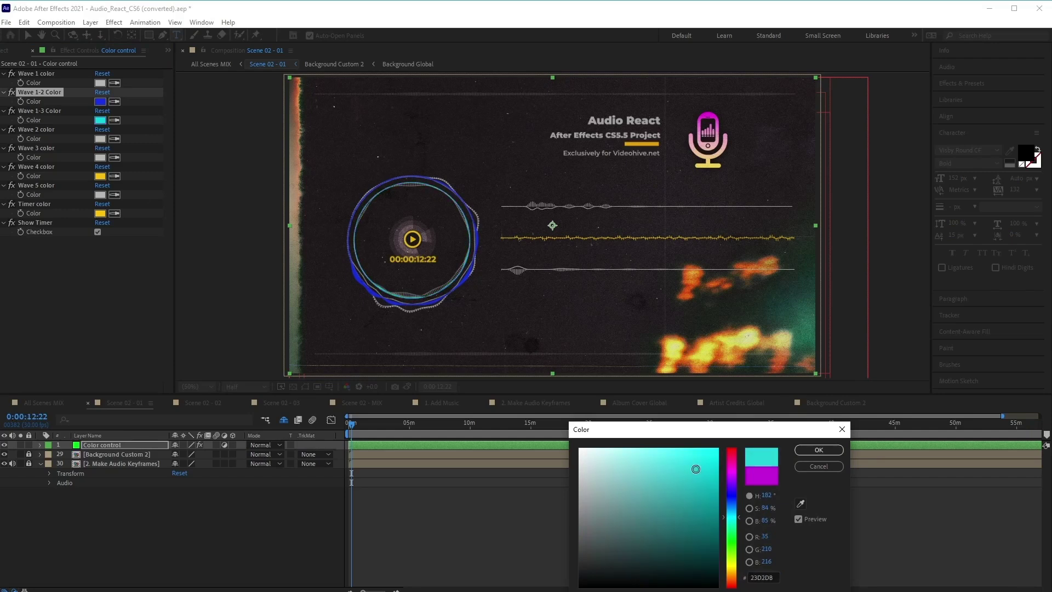
pyautogui.click(803, 450)
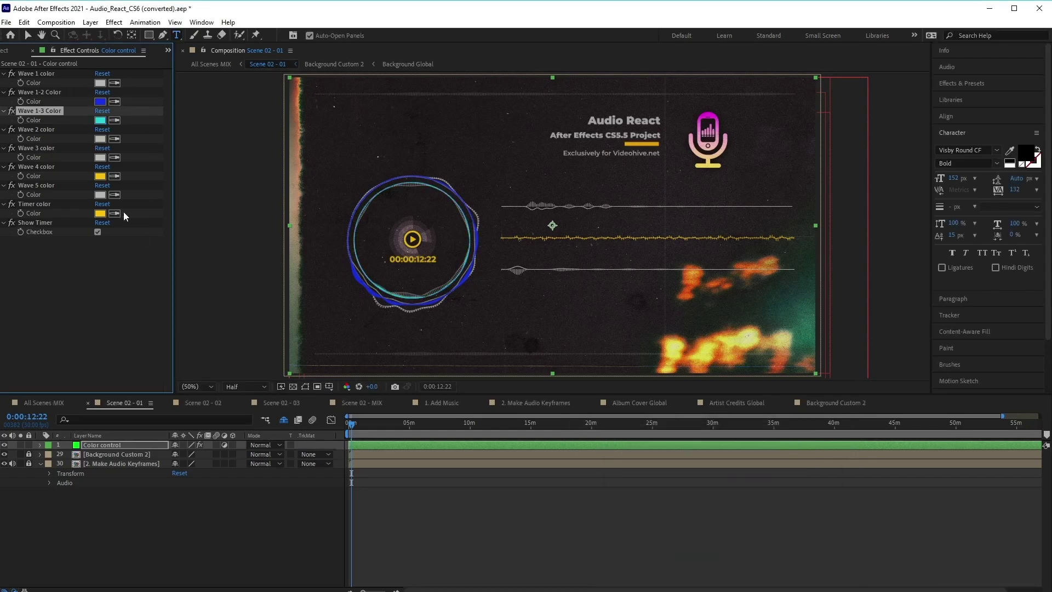
pyautogui.click(100, 175)
pyautogui.moveTo(731, 487); pyautogui.dragTo(681, 426)
pyautogui.click(801, 450)
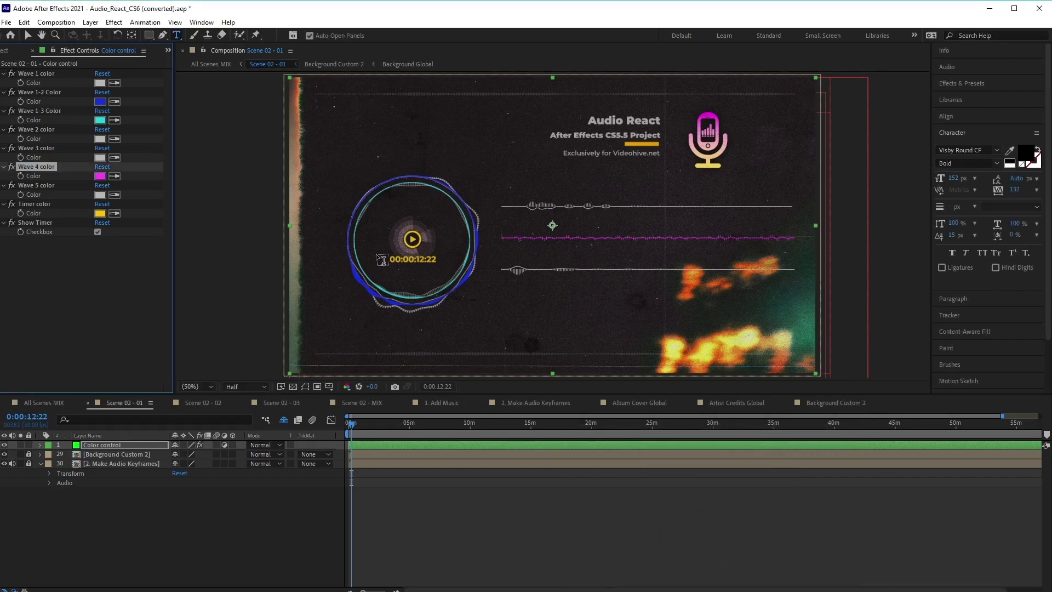
# Change the Timer color to purple EA60FF.
pyautogui.click(100, 213)
pyautogui.moveTo(649, 479); pyautogui.dragTo(611, 430)
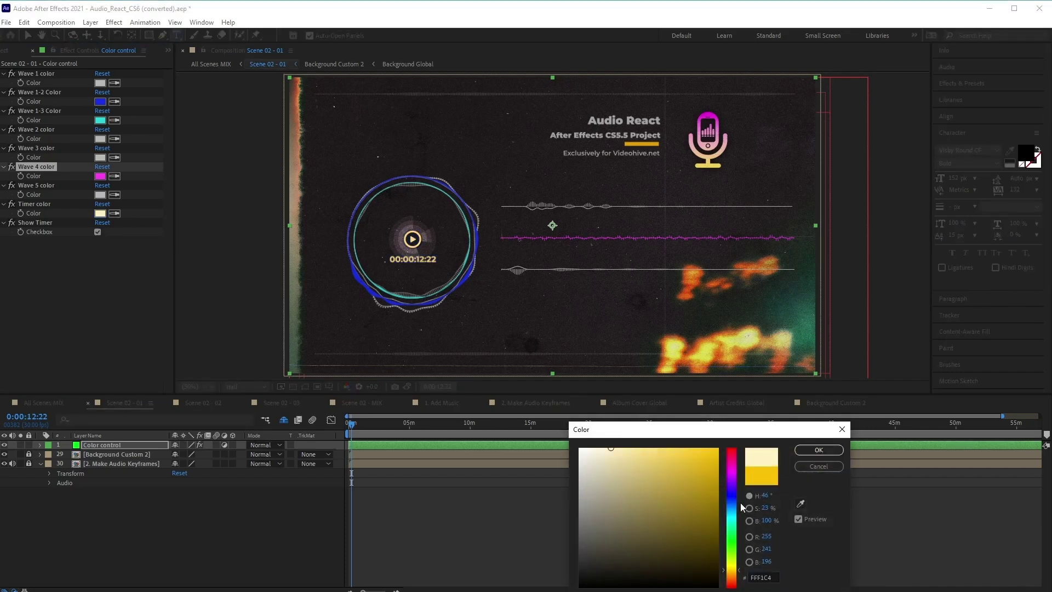
pyautogui.moveTo(742, 507)
pyautogui.mouseDown()
pyautogui.moveTo(703, 440)
pyautogui.moveTo(666, 416)
pyautogui.mouseUp()
pyautogui.click(733, 474)
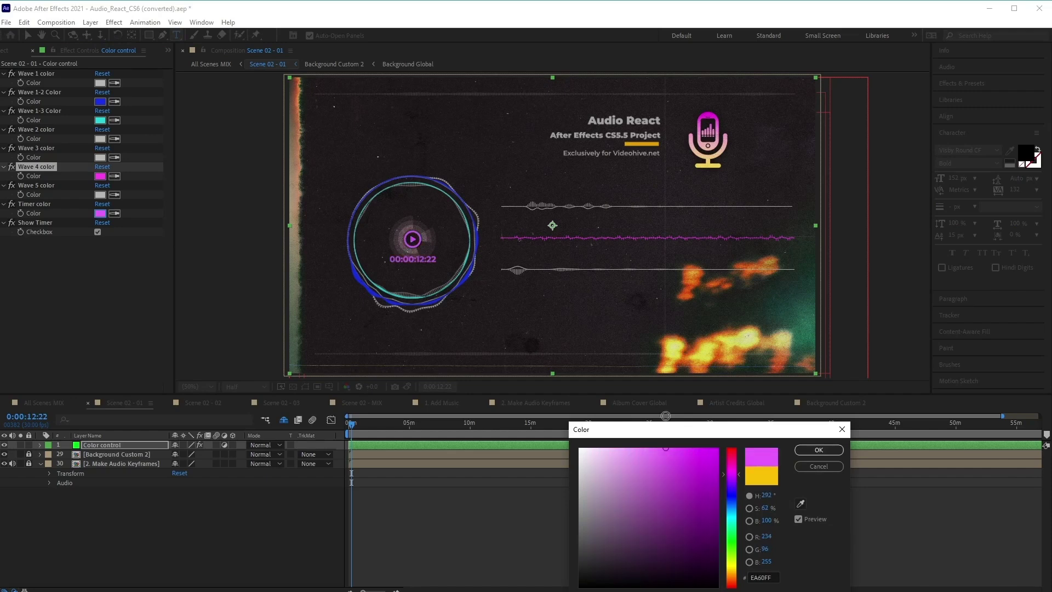
pyautogui.click(799, 450)
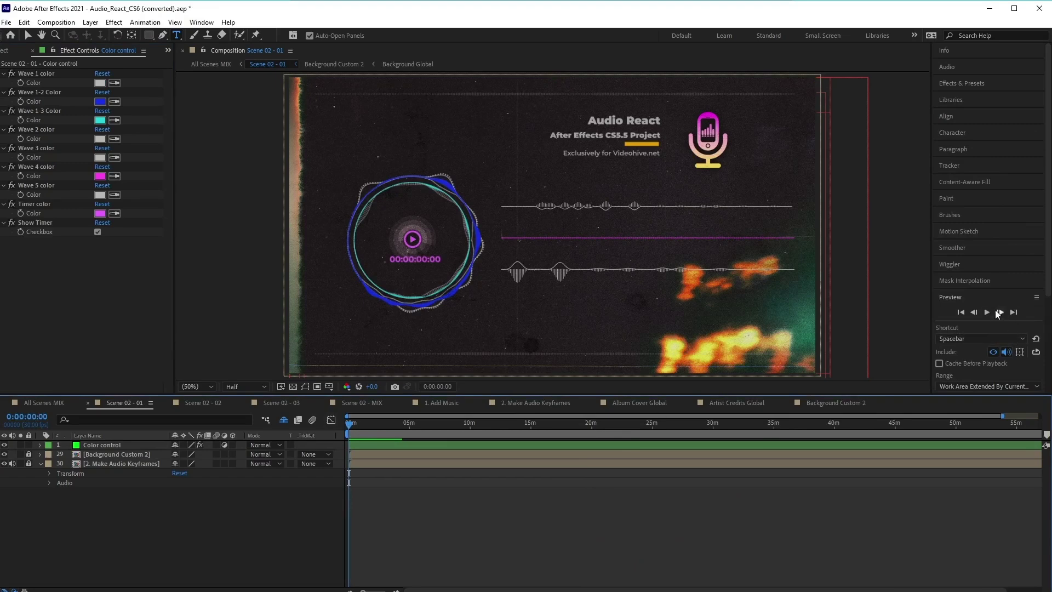
# Play Scene 02 - 01 to preview the recoloured waves and timer.
pyautogui.click(988, 312)
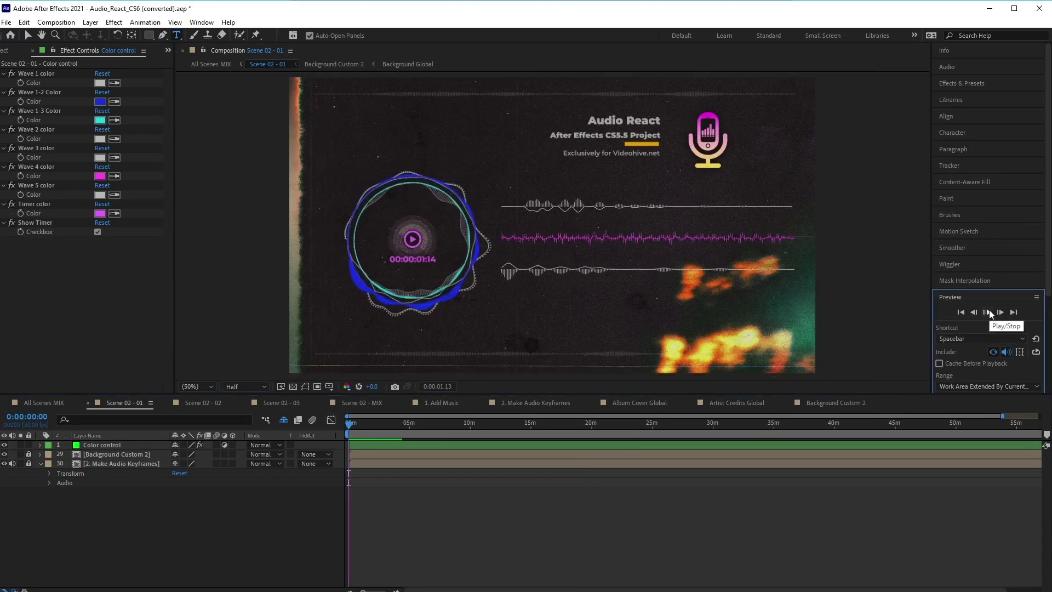